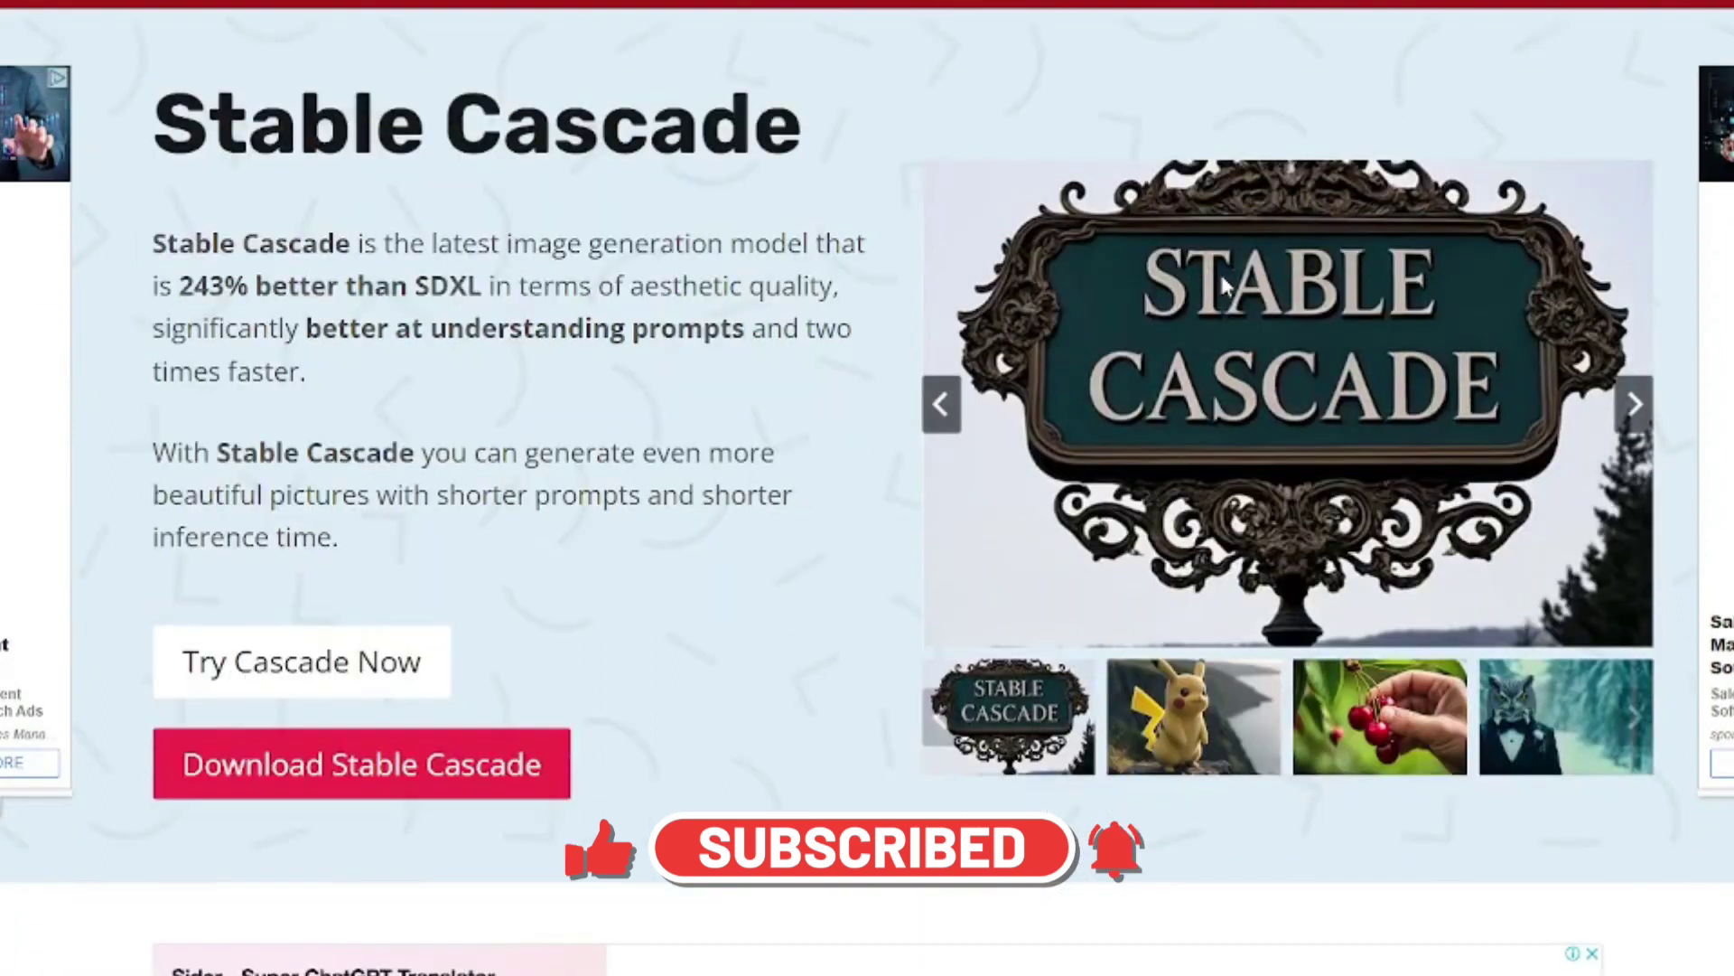
Scroll the Stable Cascade site and cycle the showcase through its images back to the sign.
scroll(1224, 285, up, 1)
scroll(1224, 284, down, 1)
scroll(1224, 284, down, 1)
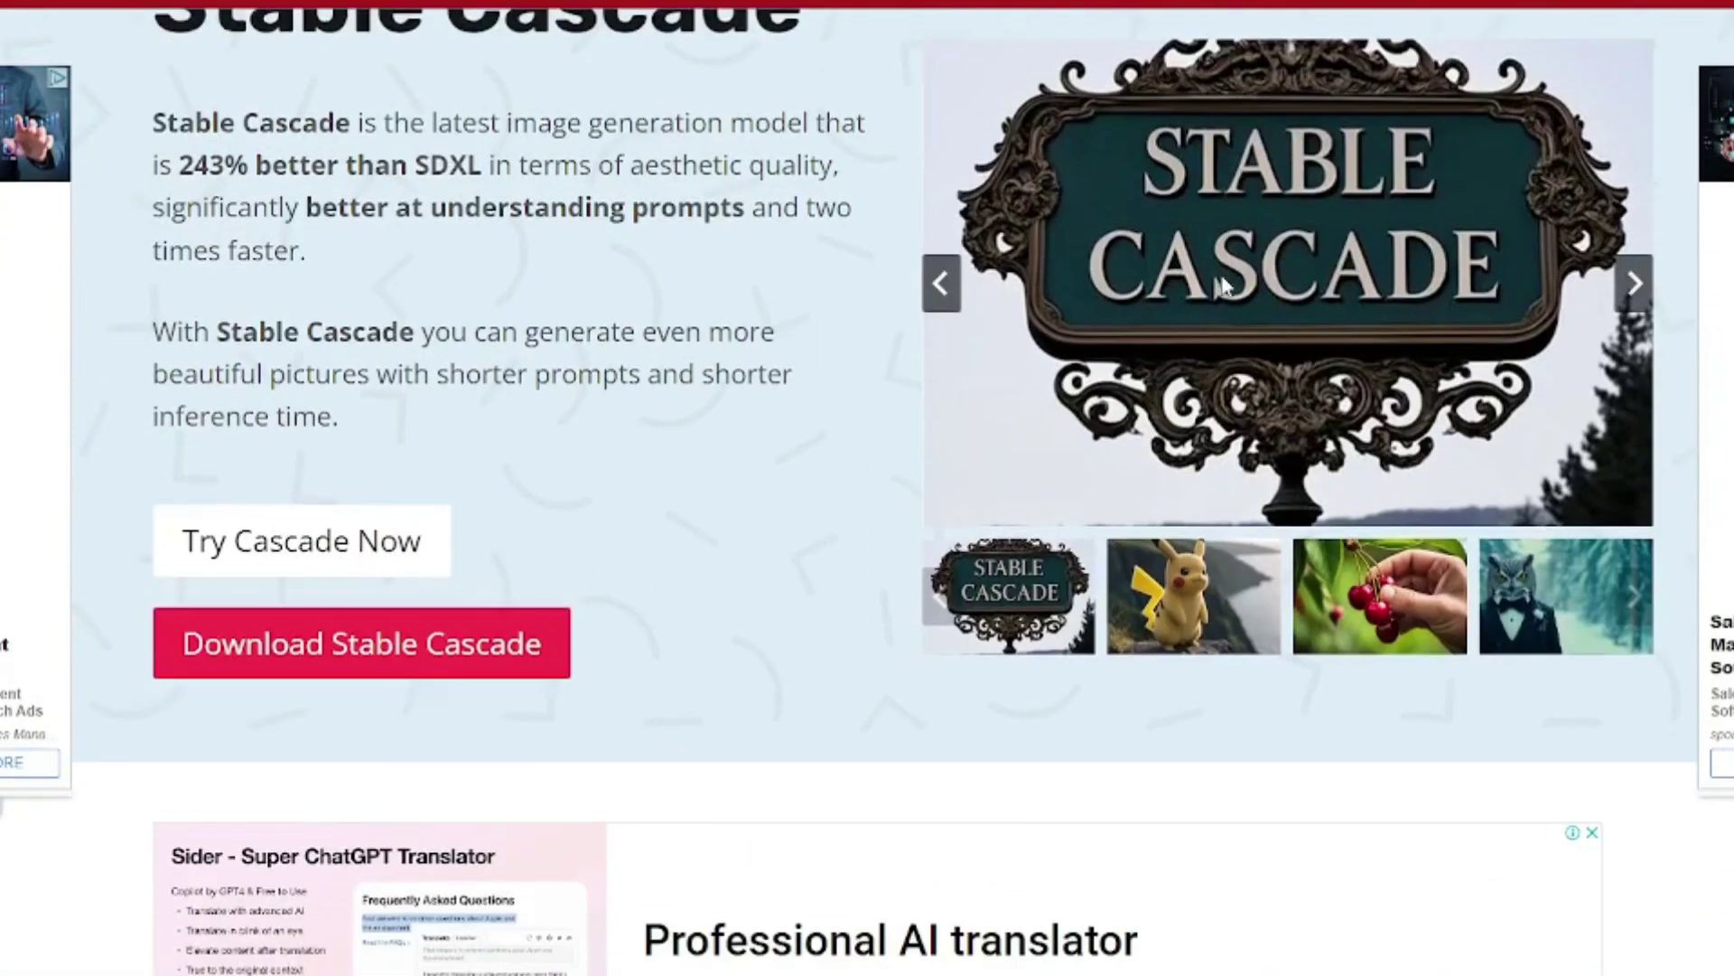
click(1635, 284)
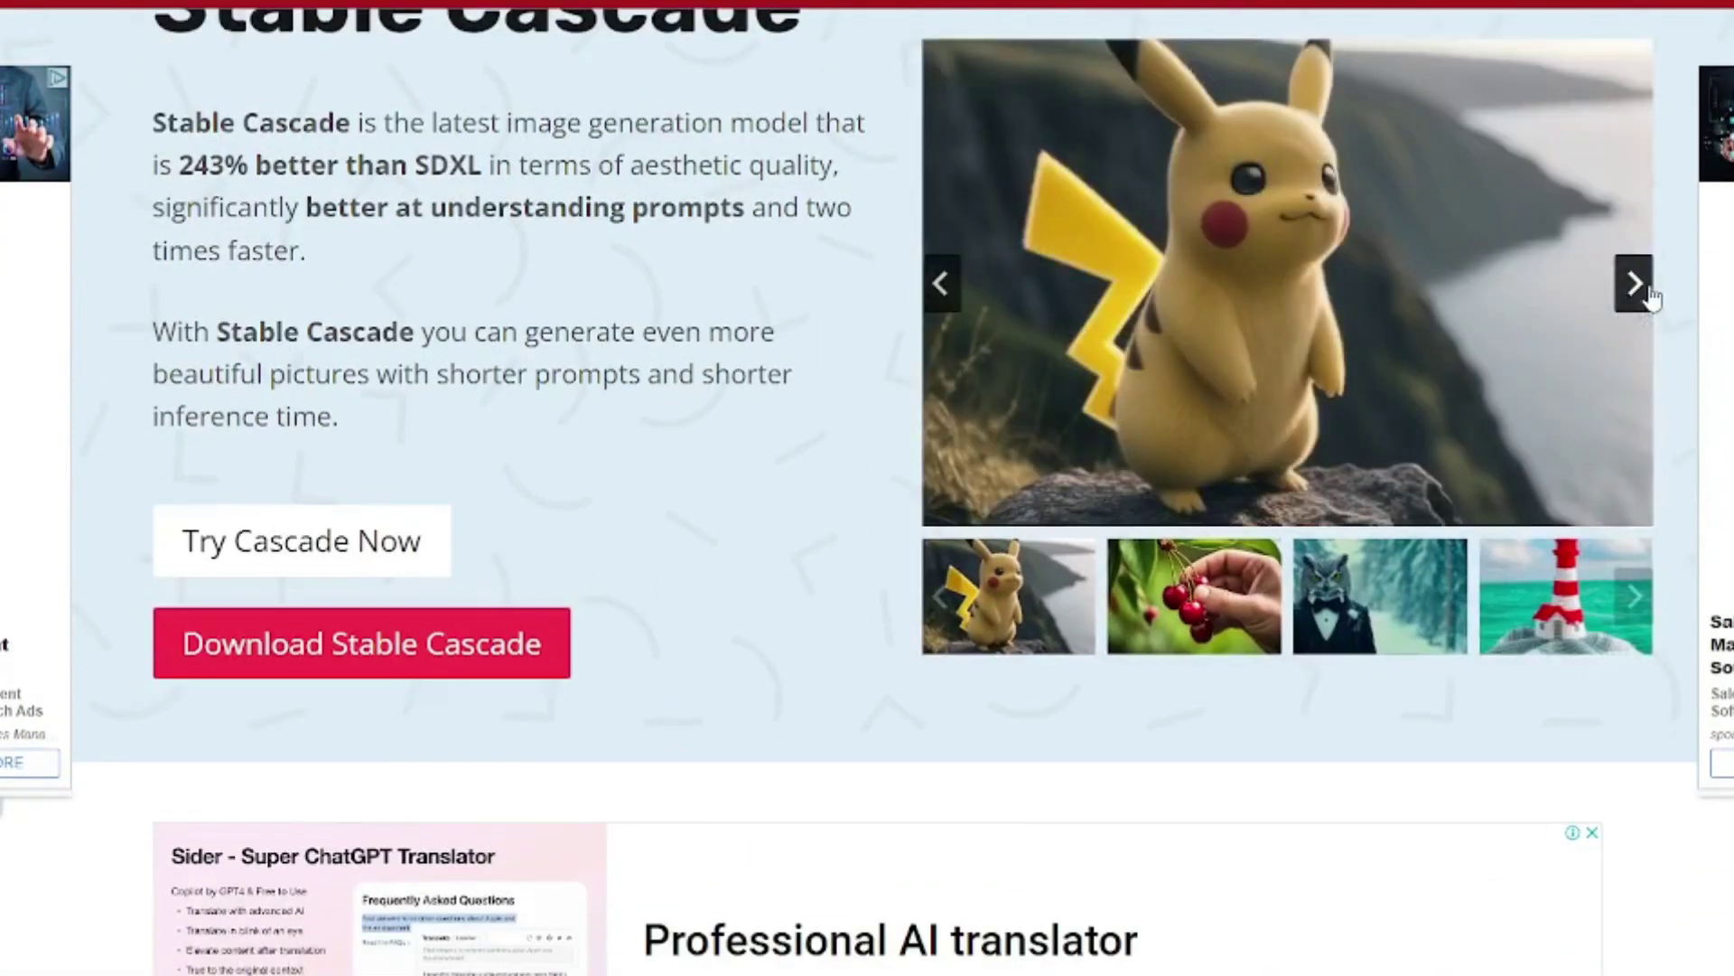
click(1648, 291)
click(1647, 290)
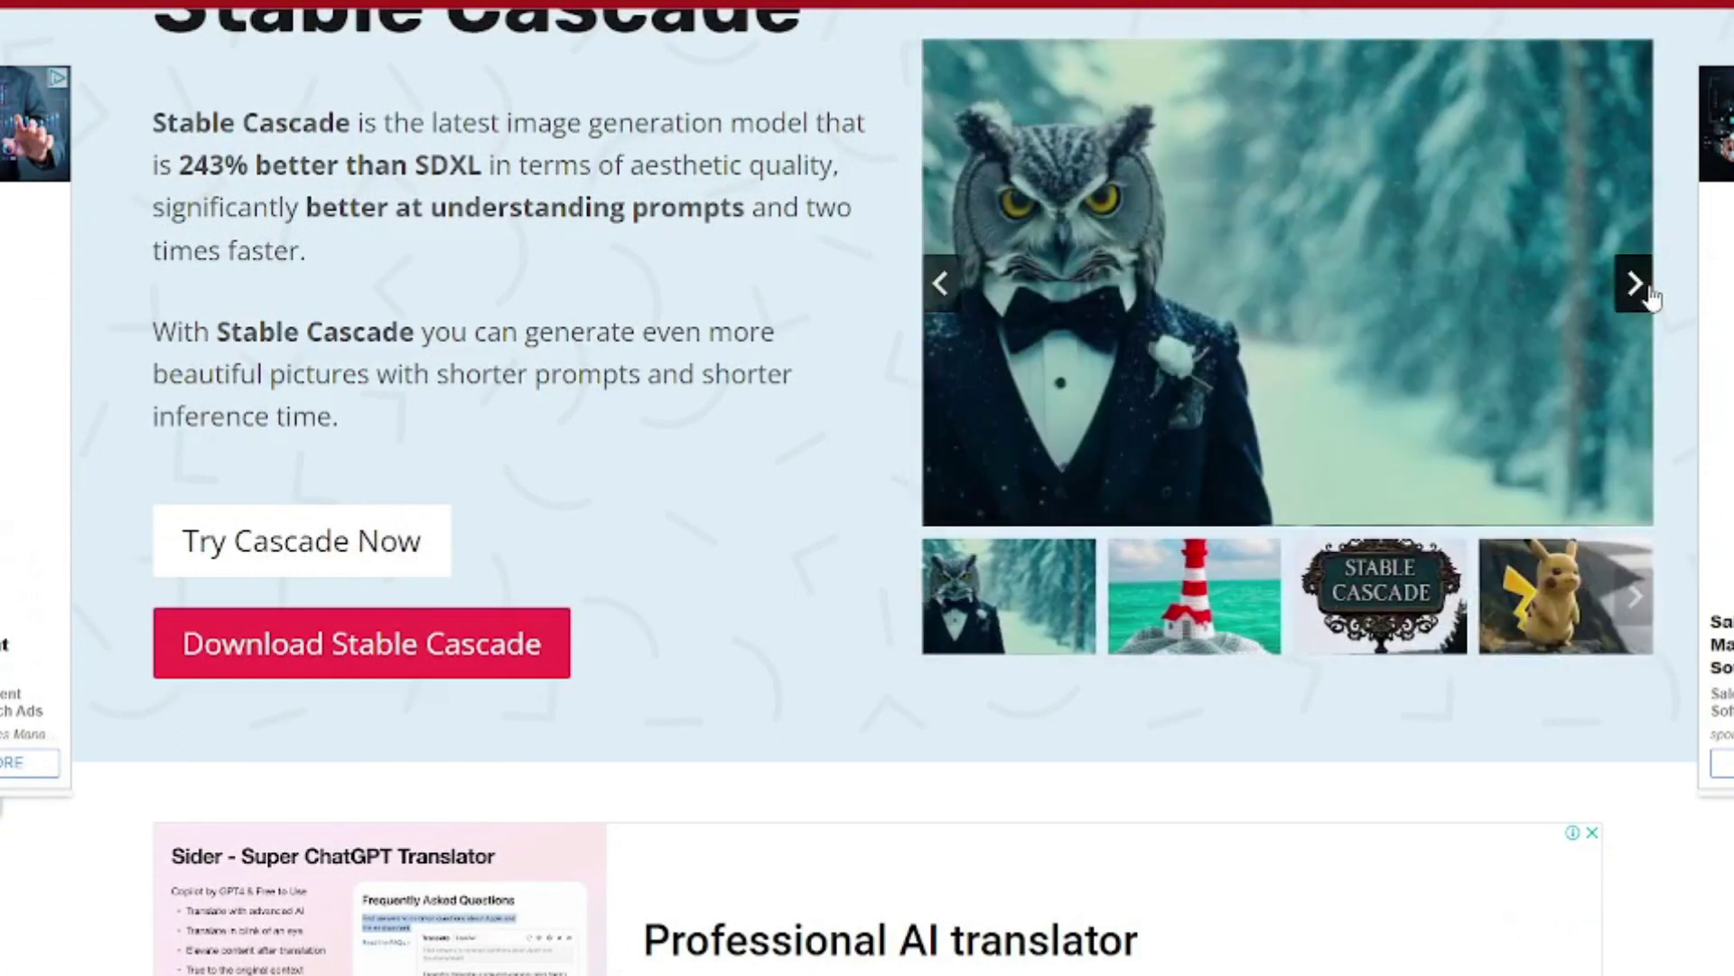
click(1647, 291)
click(1648, 291)
Scroll down and page the examples carousel past the duck and corgi to the last slide.
scroll(1604, 389, down, 3)
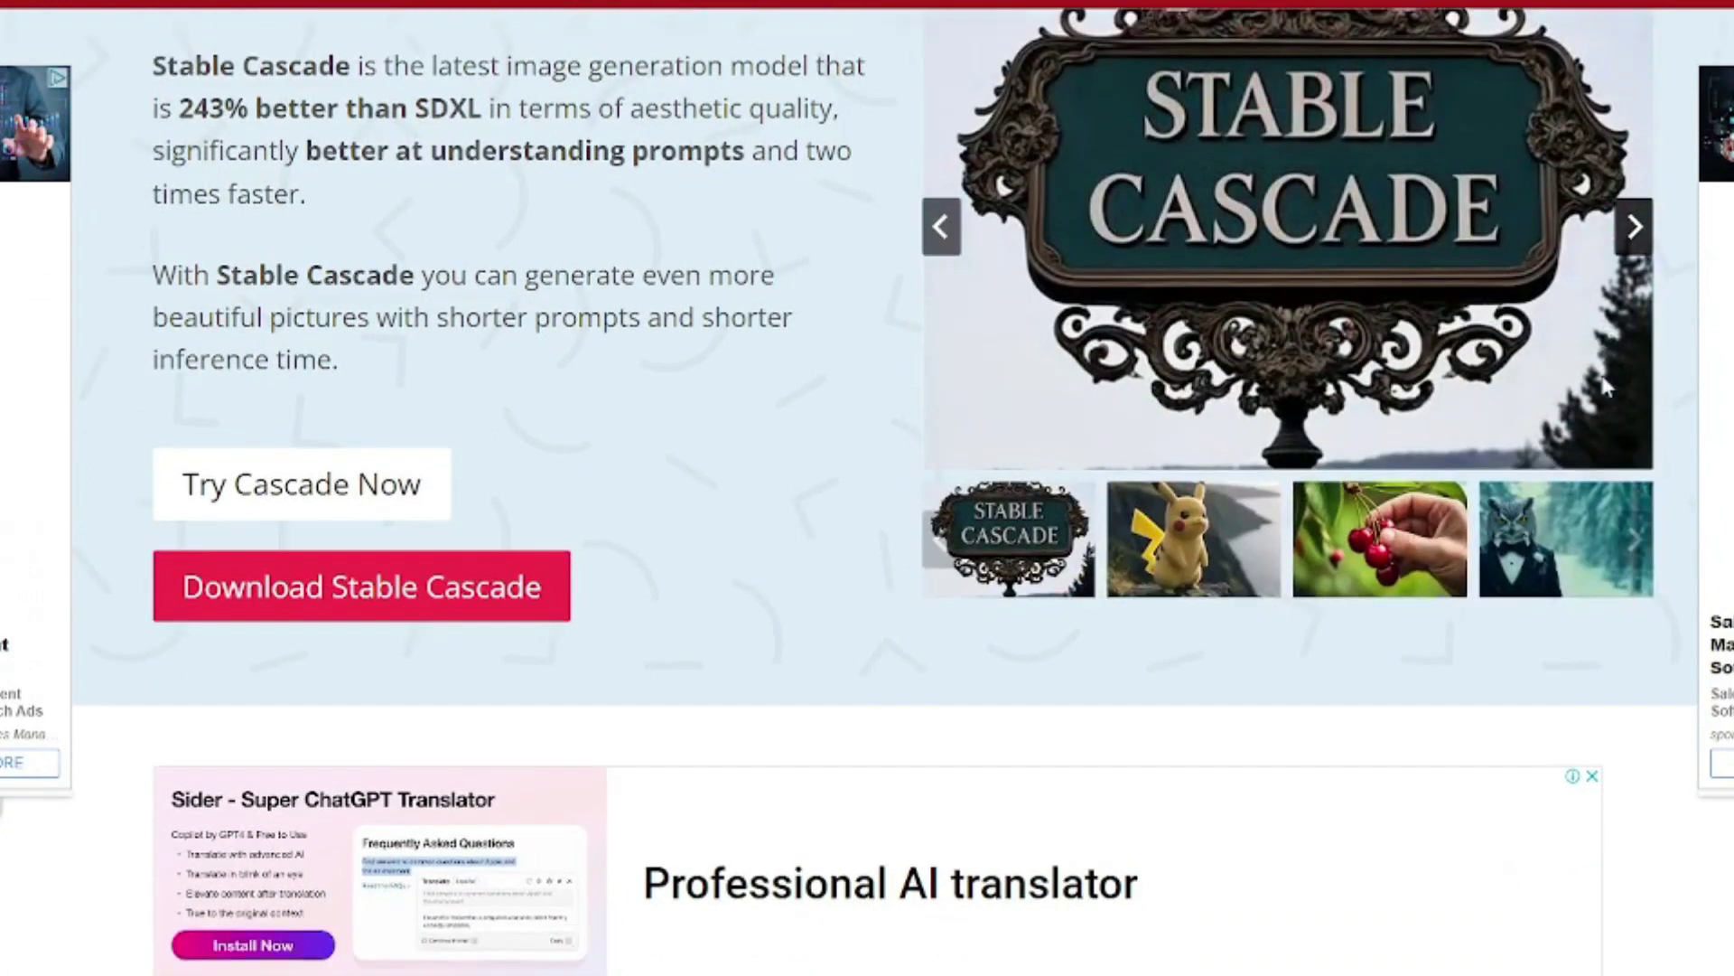
scroll(1604, 388, down, 10)
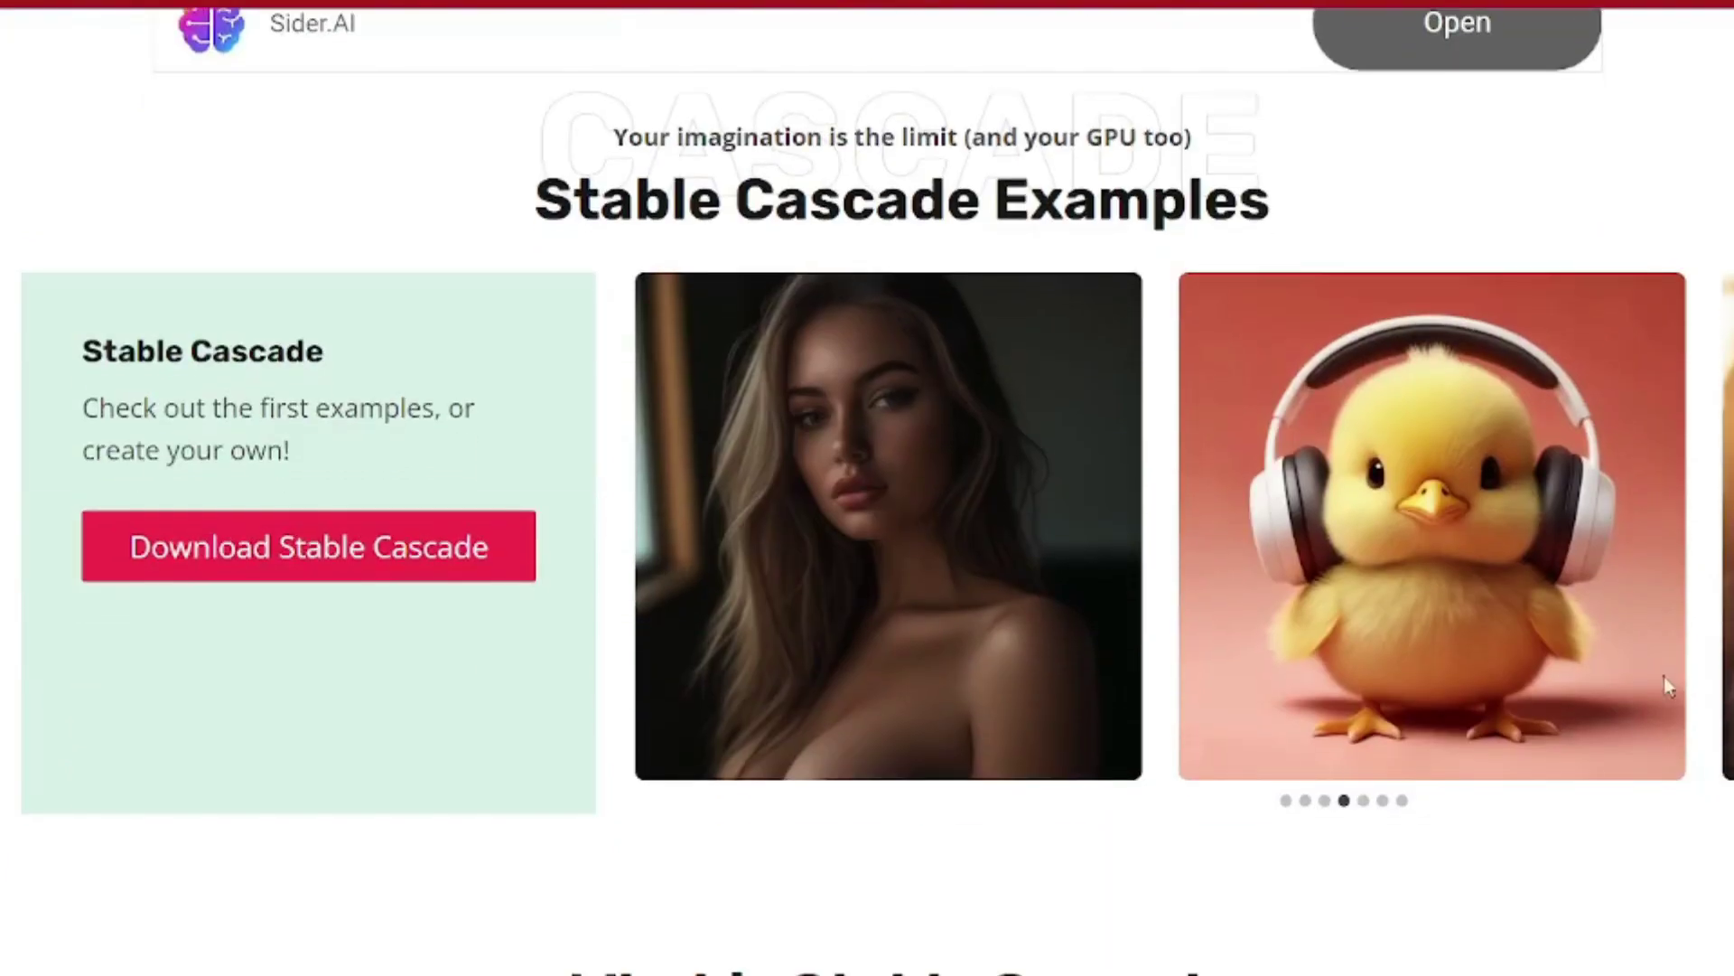
click(1364, 803)
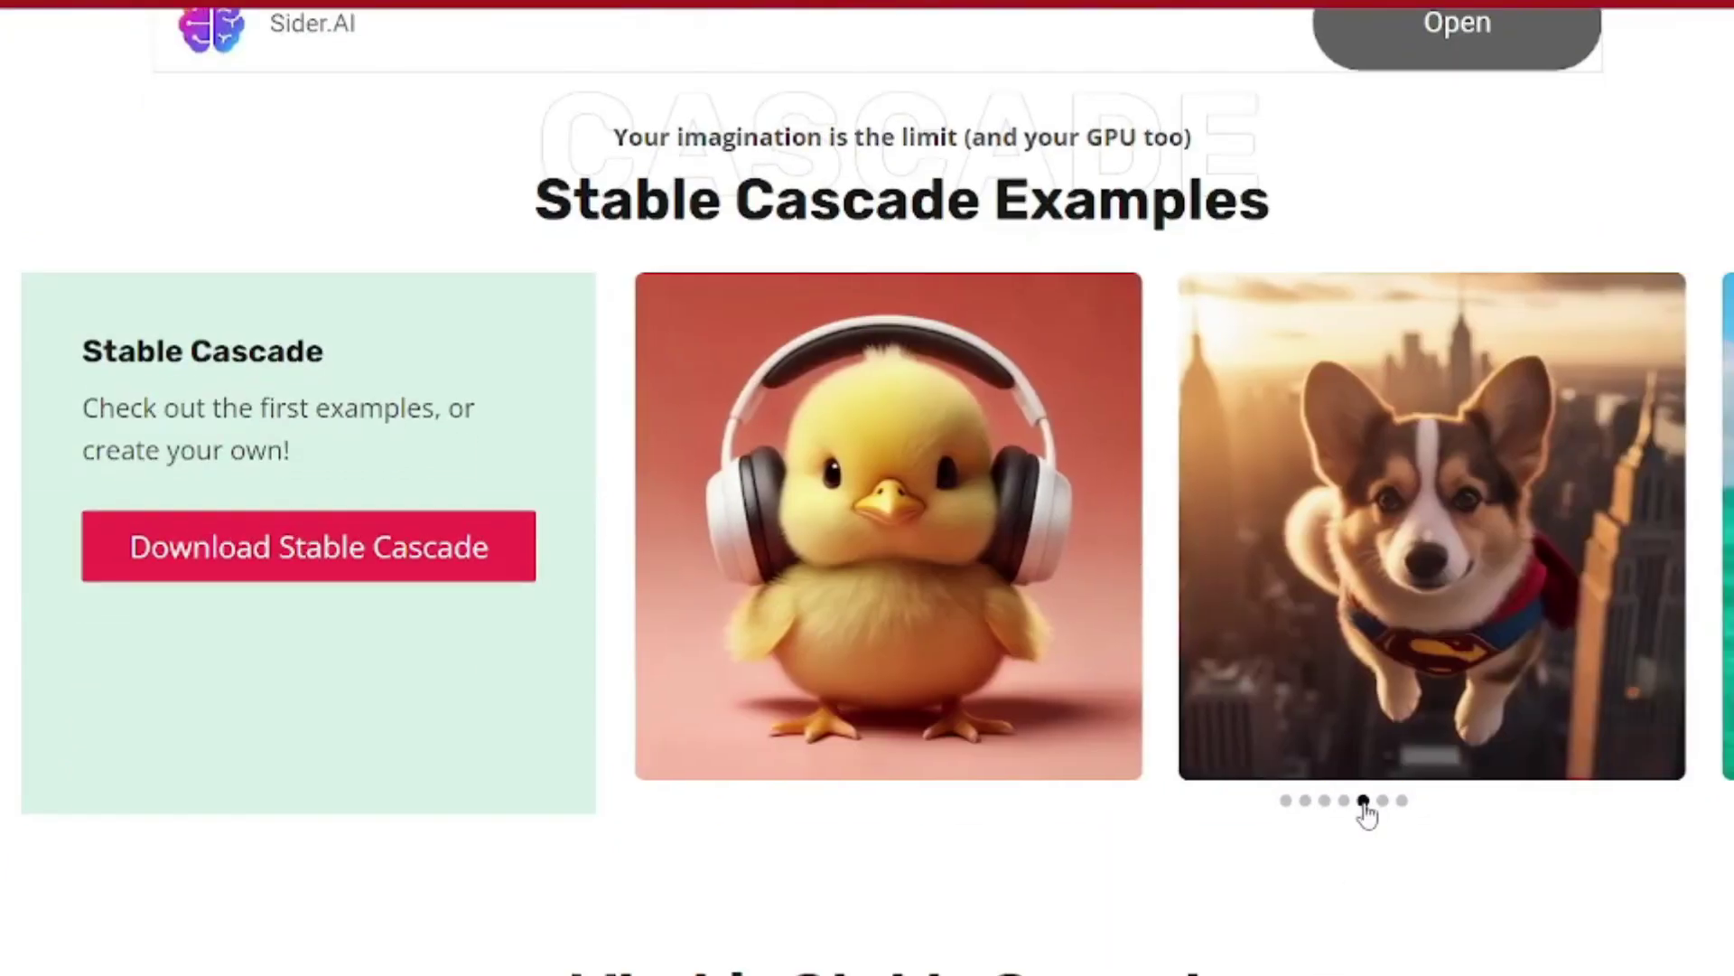
click(1383, 803)
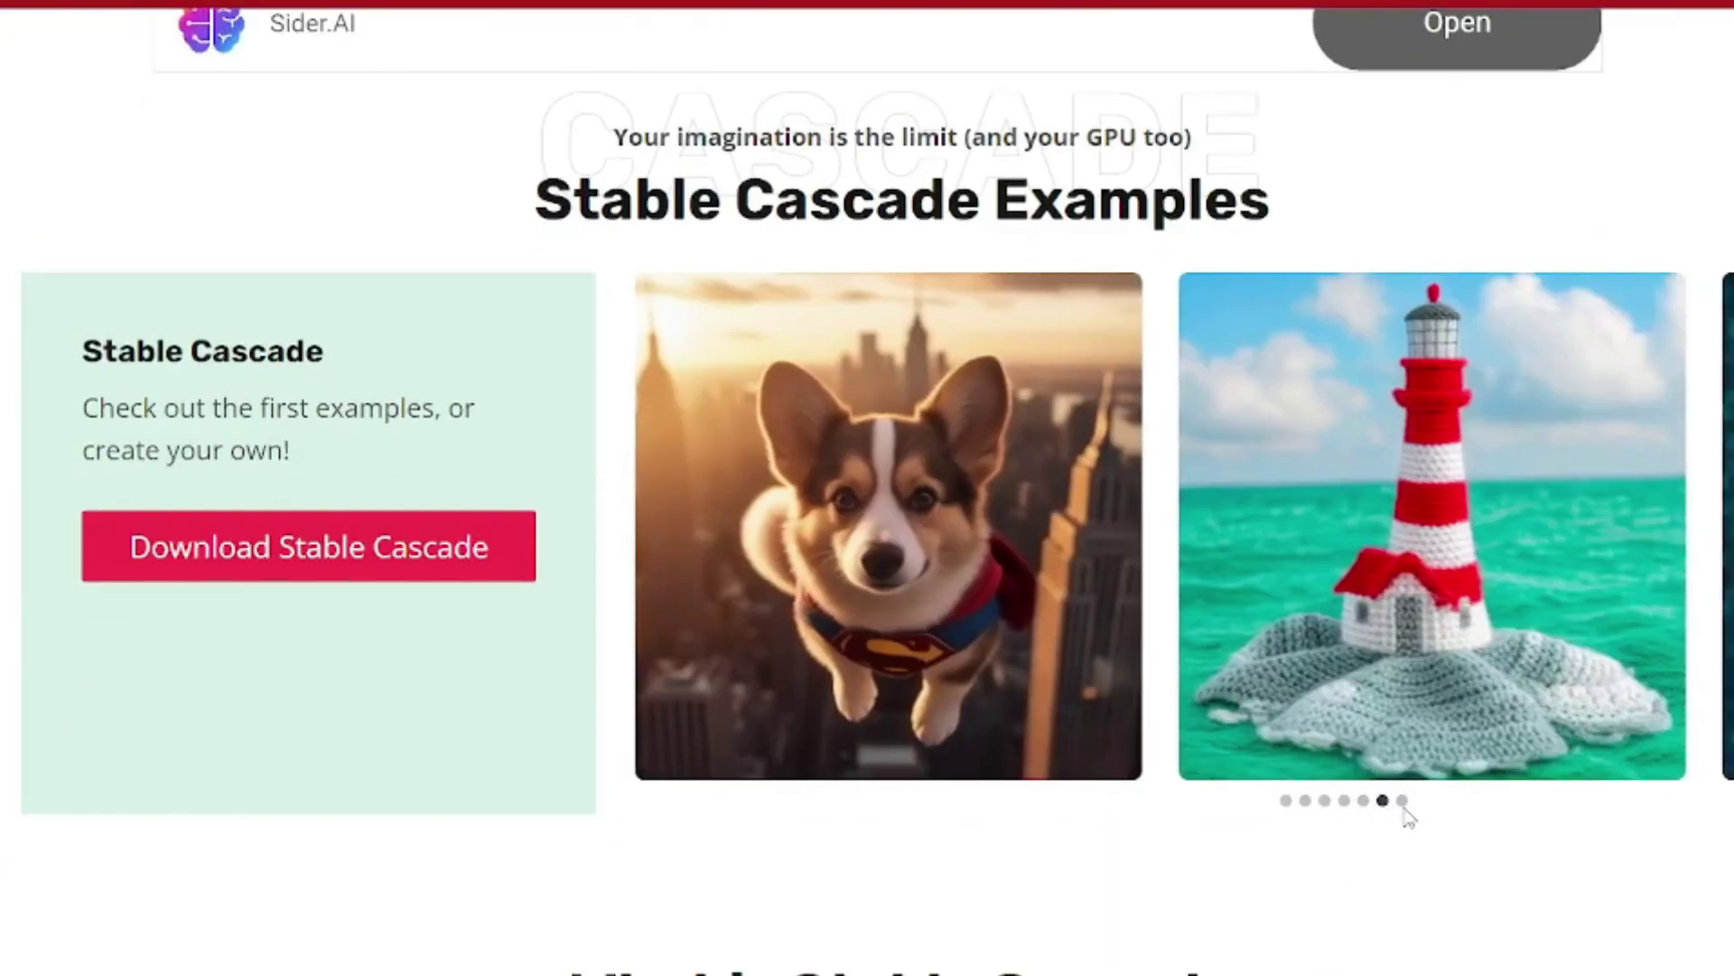
click(1402, 802)
Scroll down to the guide on using and downloading the Stable Cascade model.
scroll(1405, 815, down, 8)
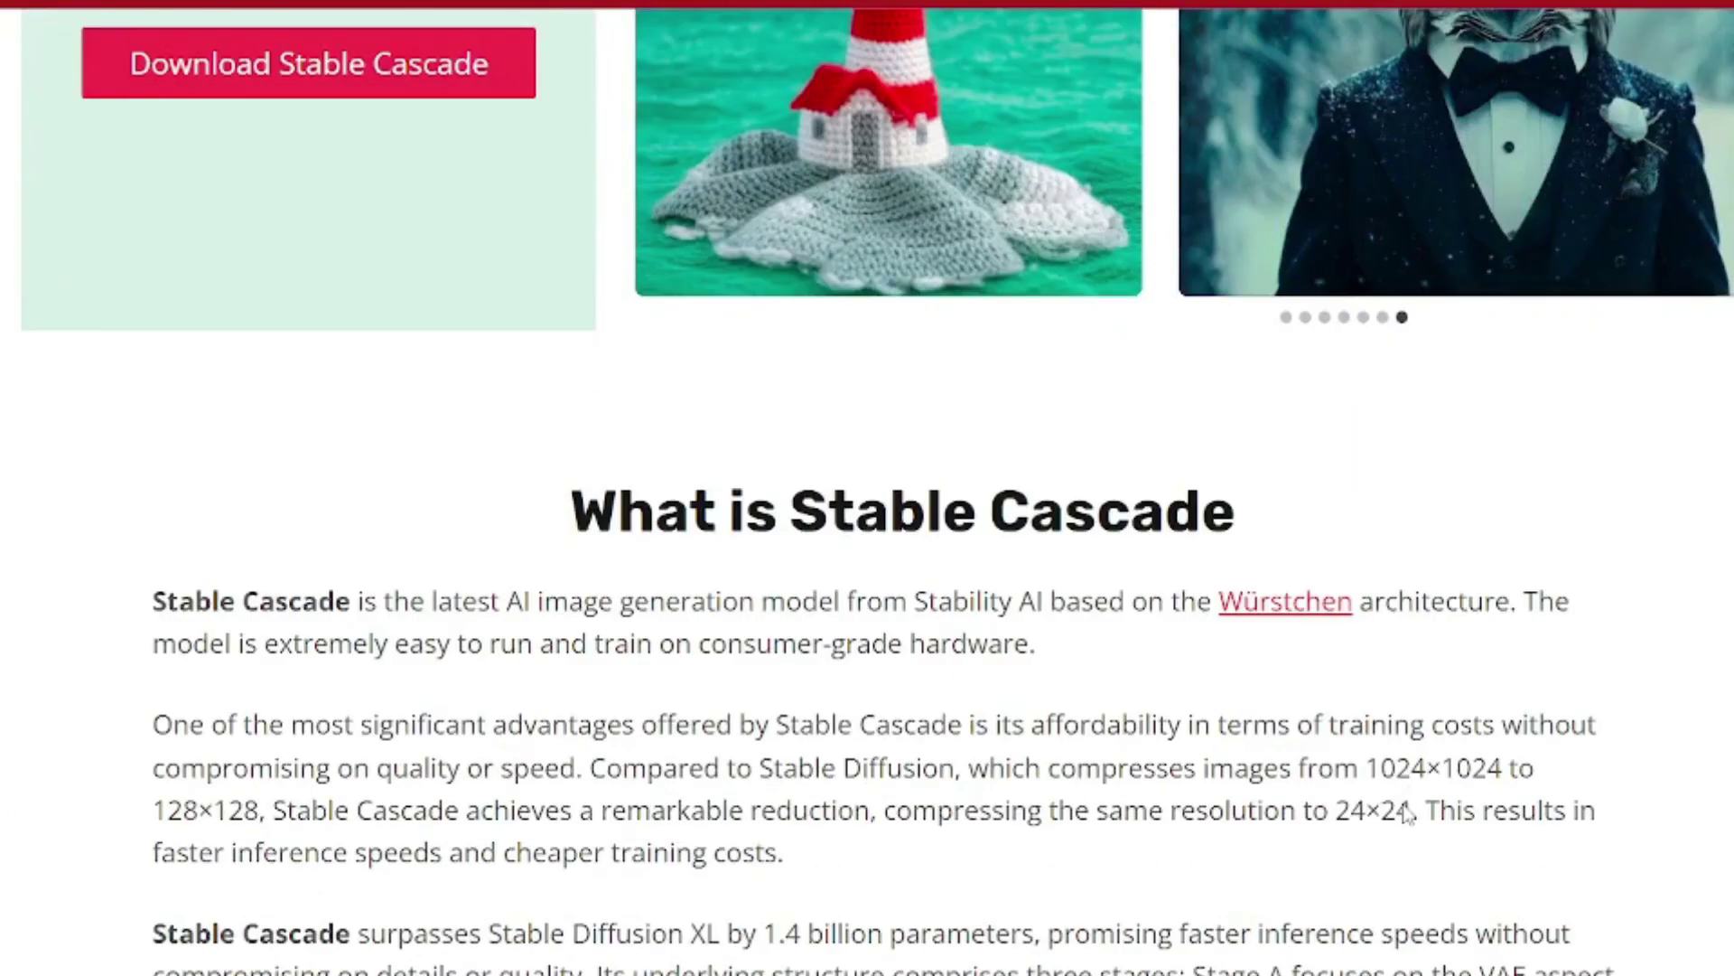
scroll(1404, 804, down, 7)
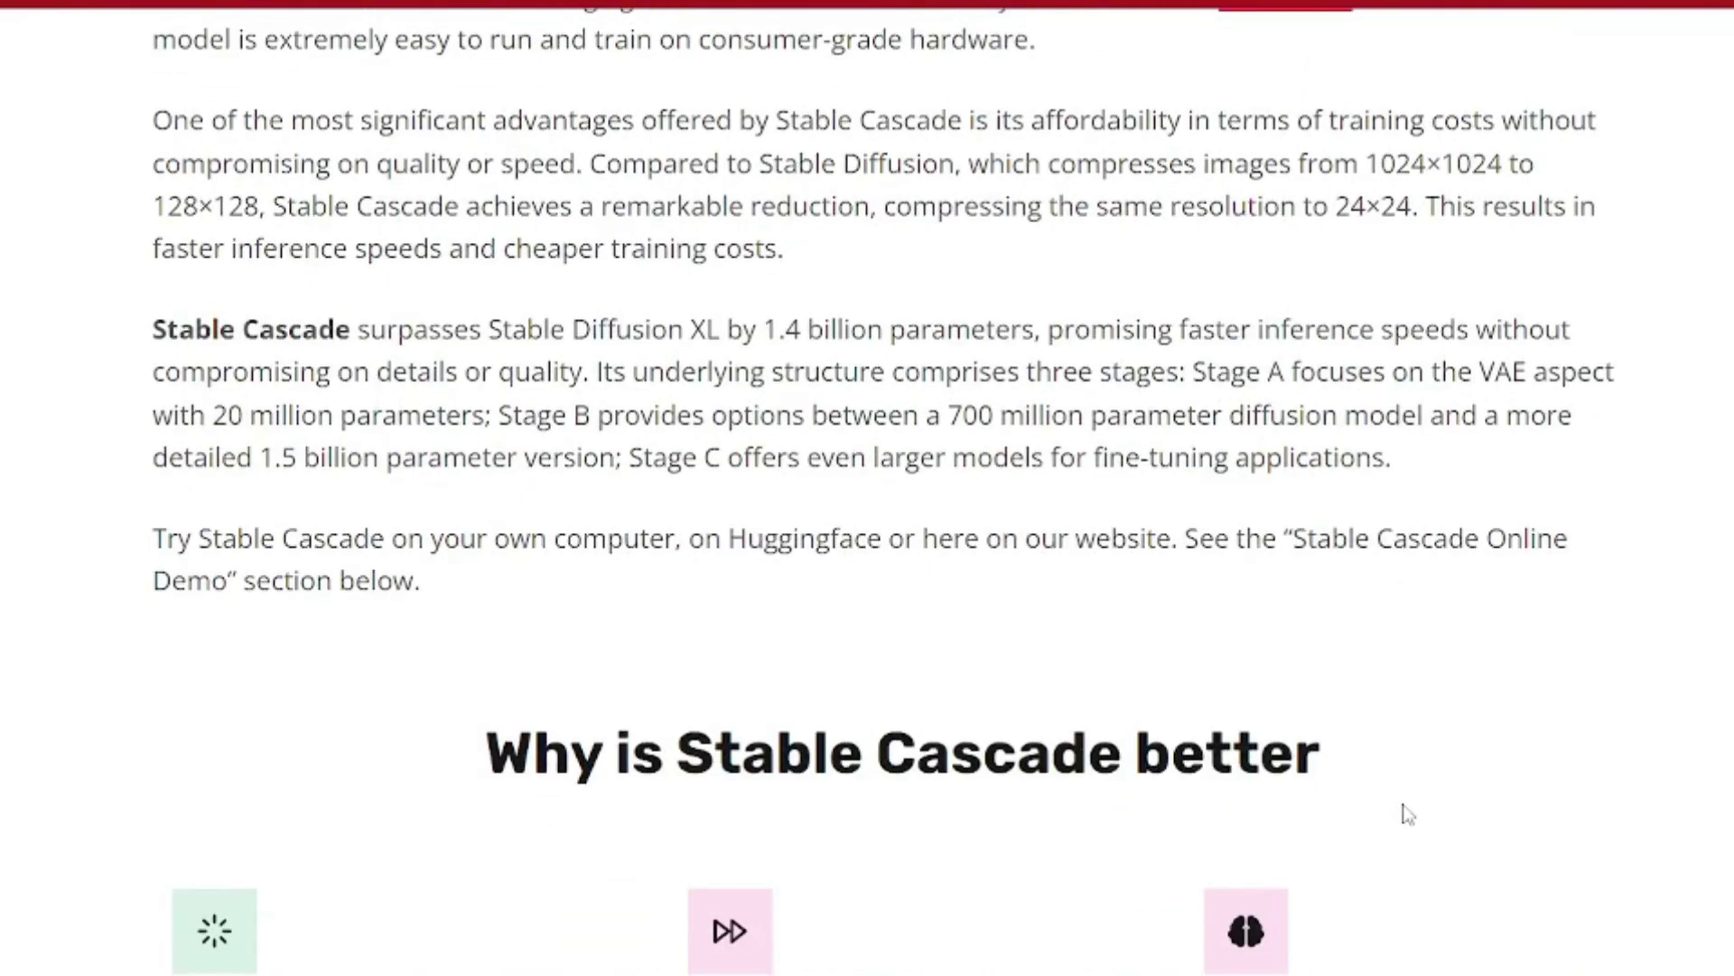
scroll(1405, 804, down, 4)
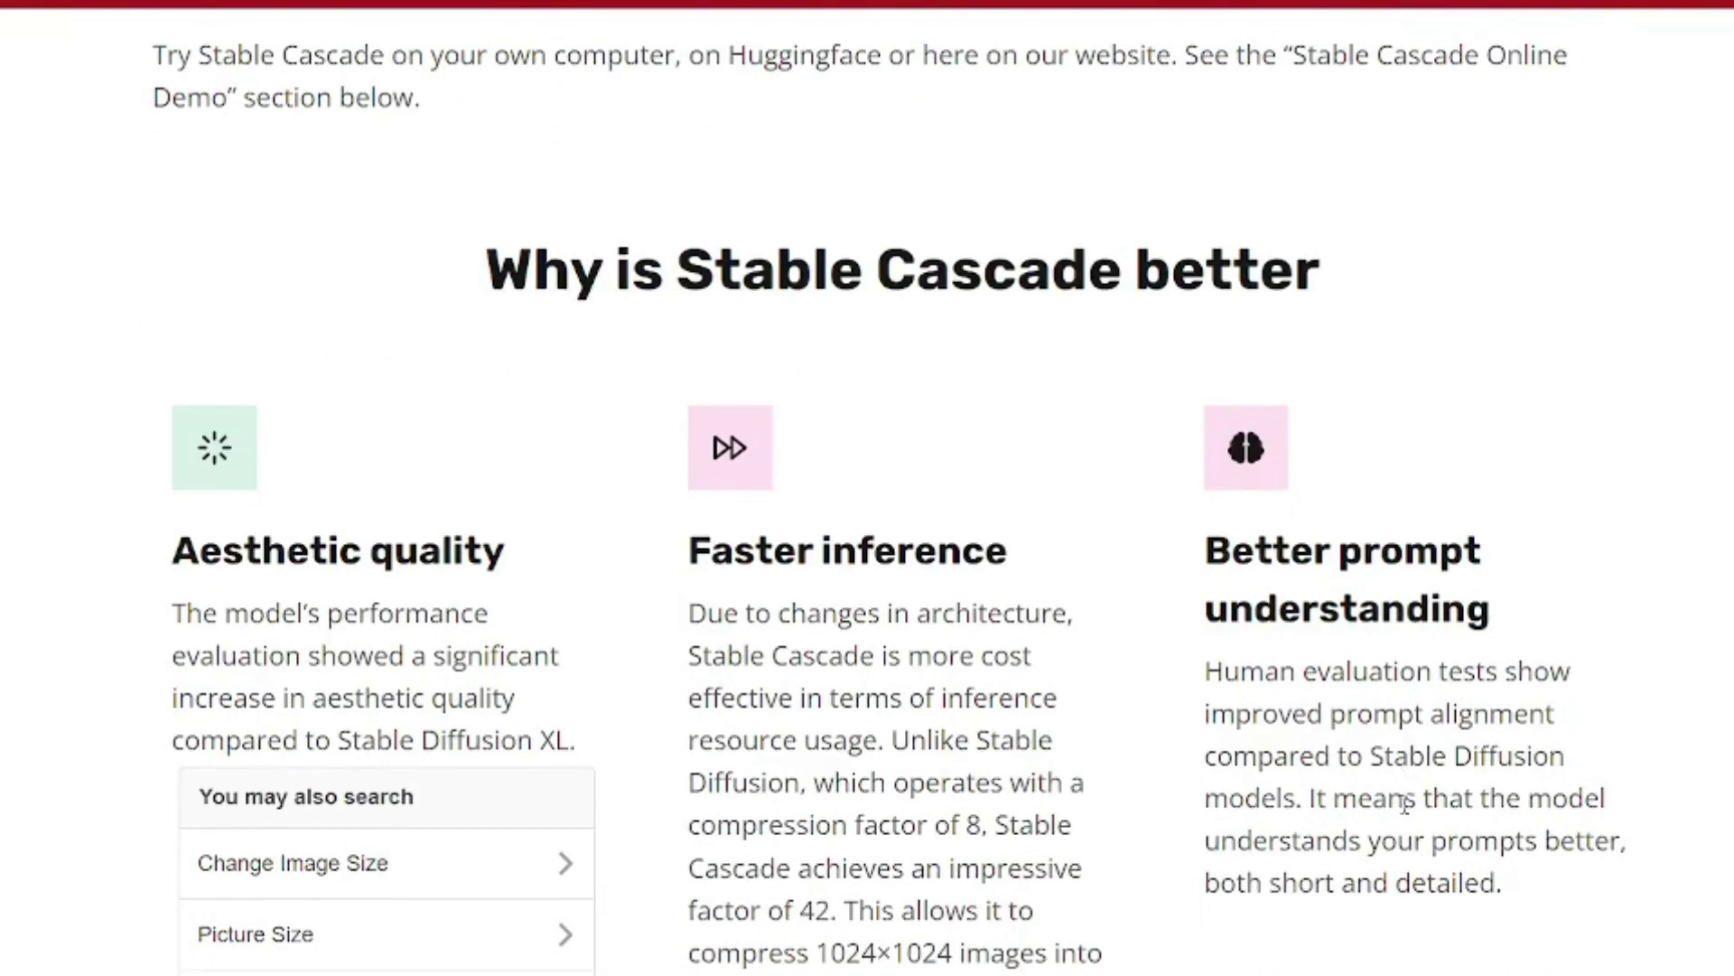
scroll(1408, 813, down, 5)
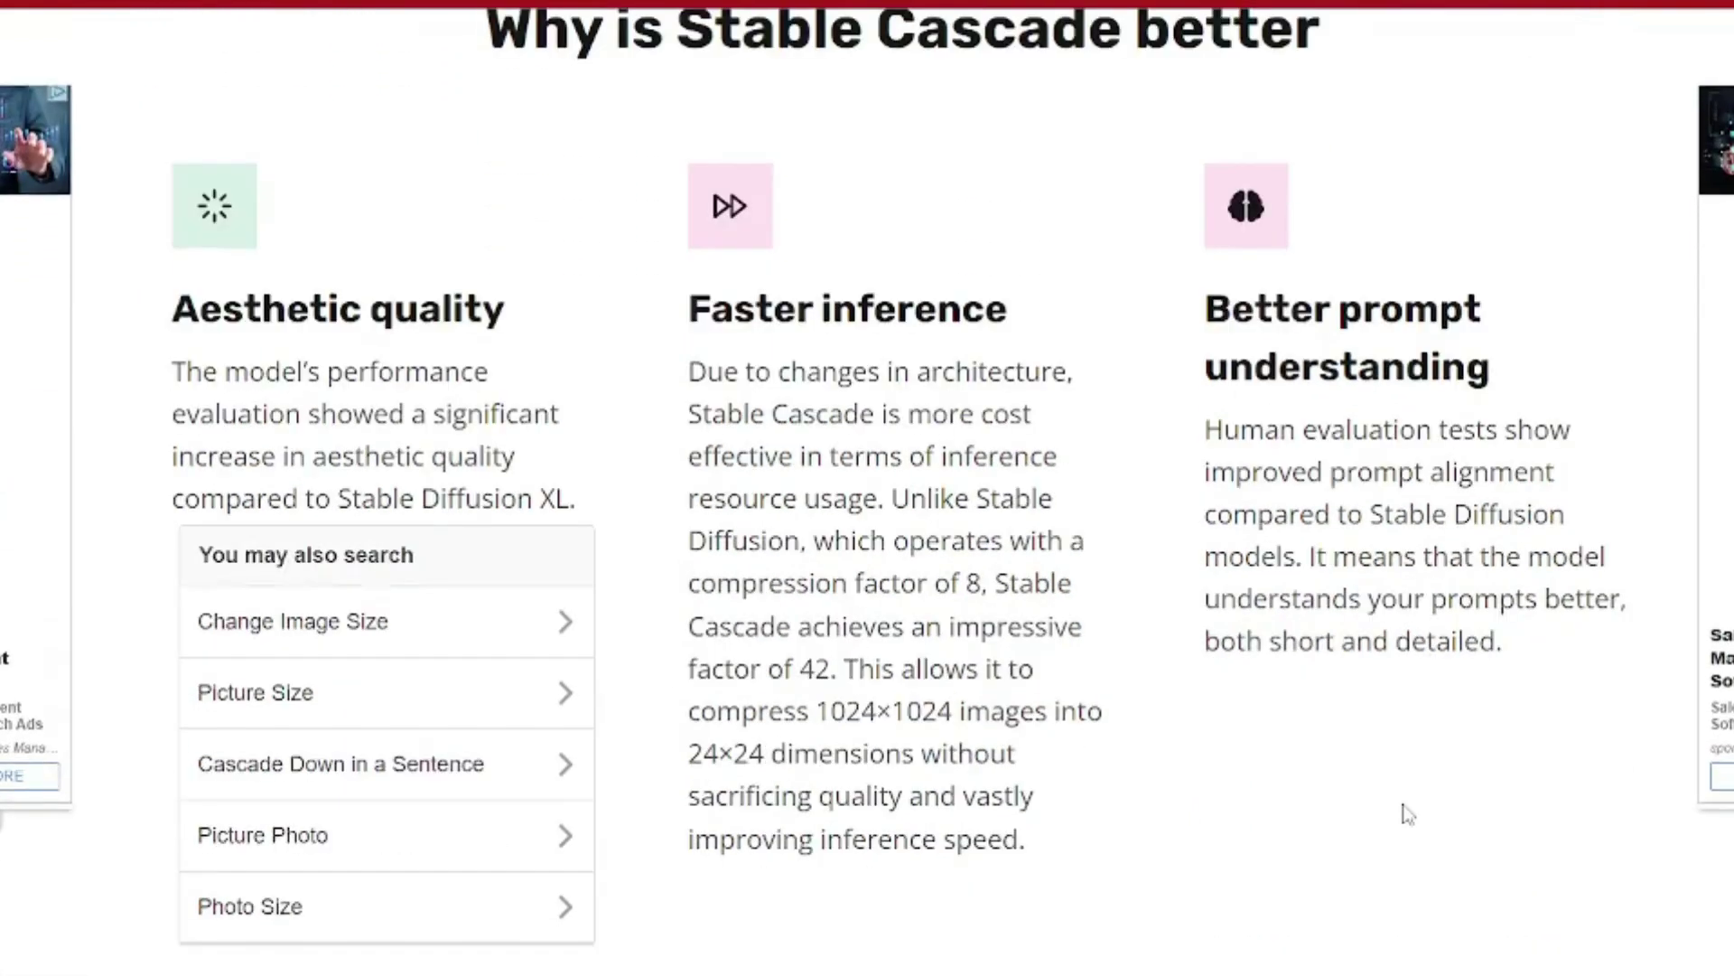
scroll(1407, 813, down, 3)
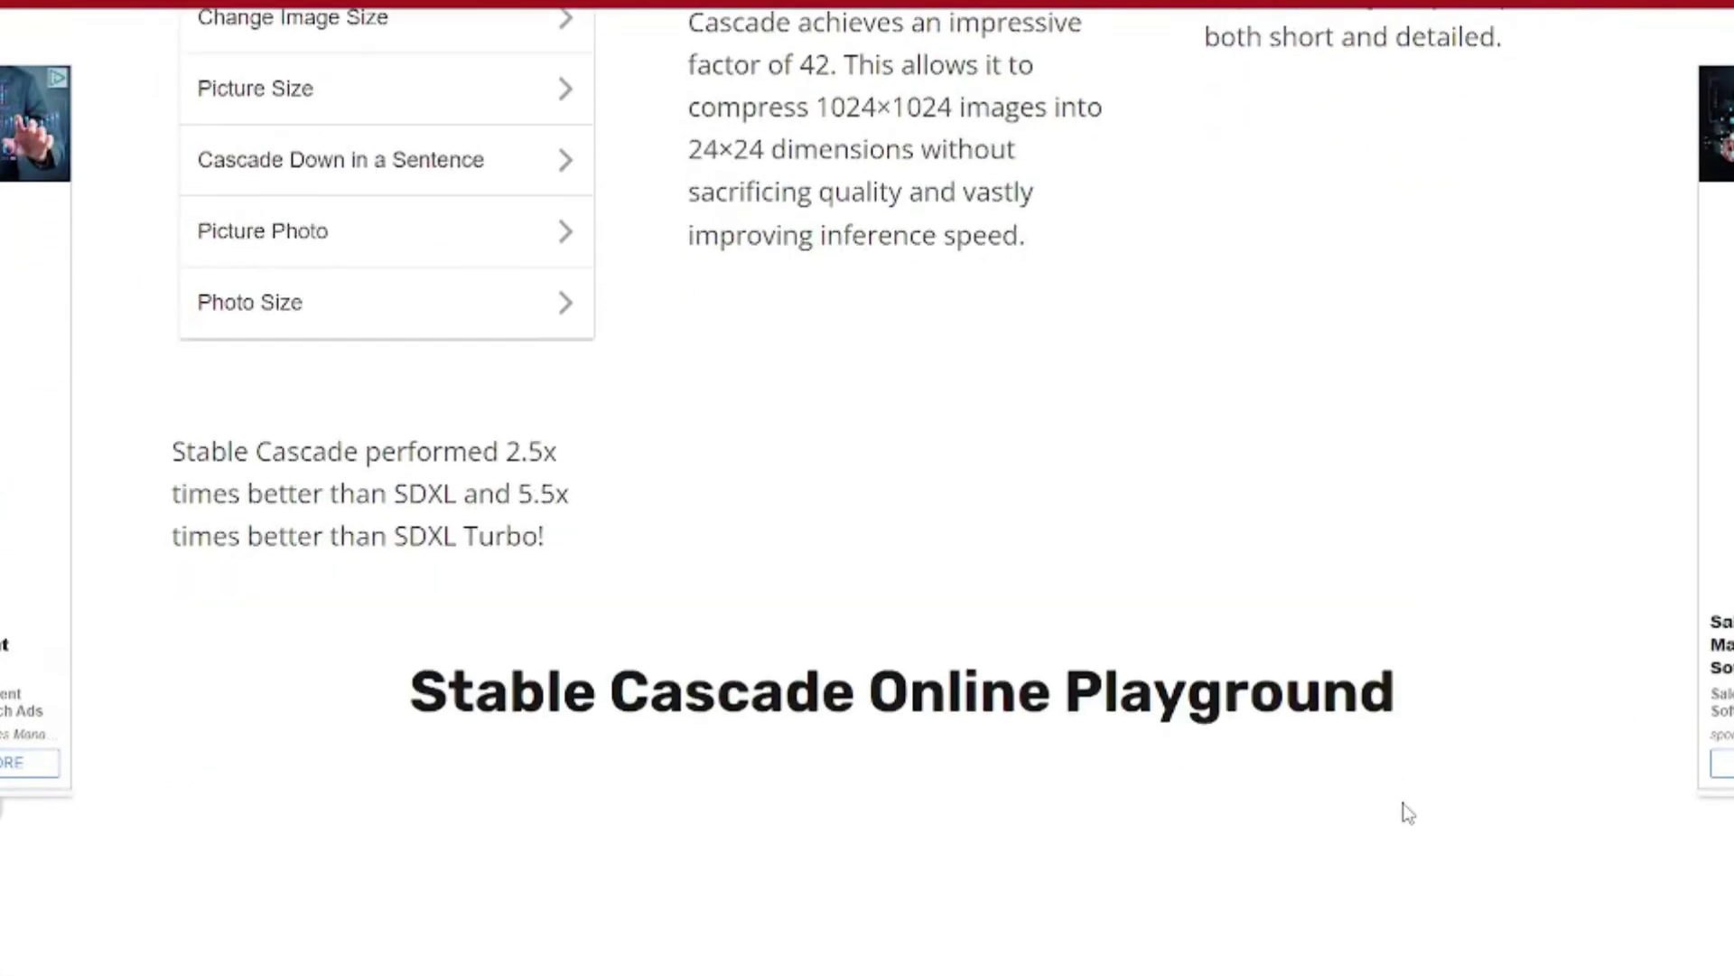
scroll(1407, 813, down, 8)
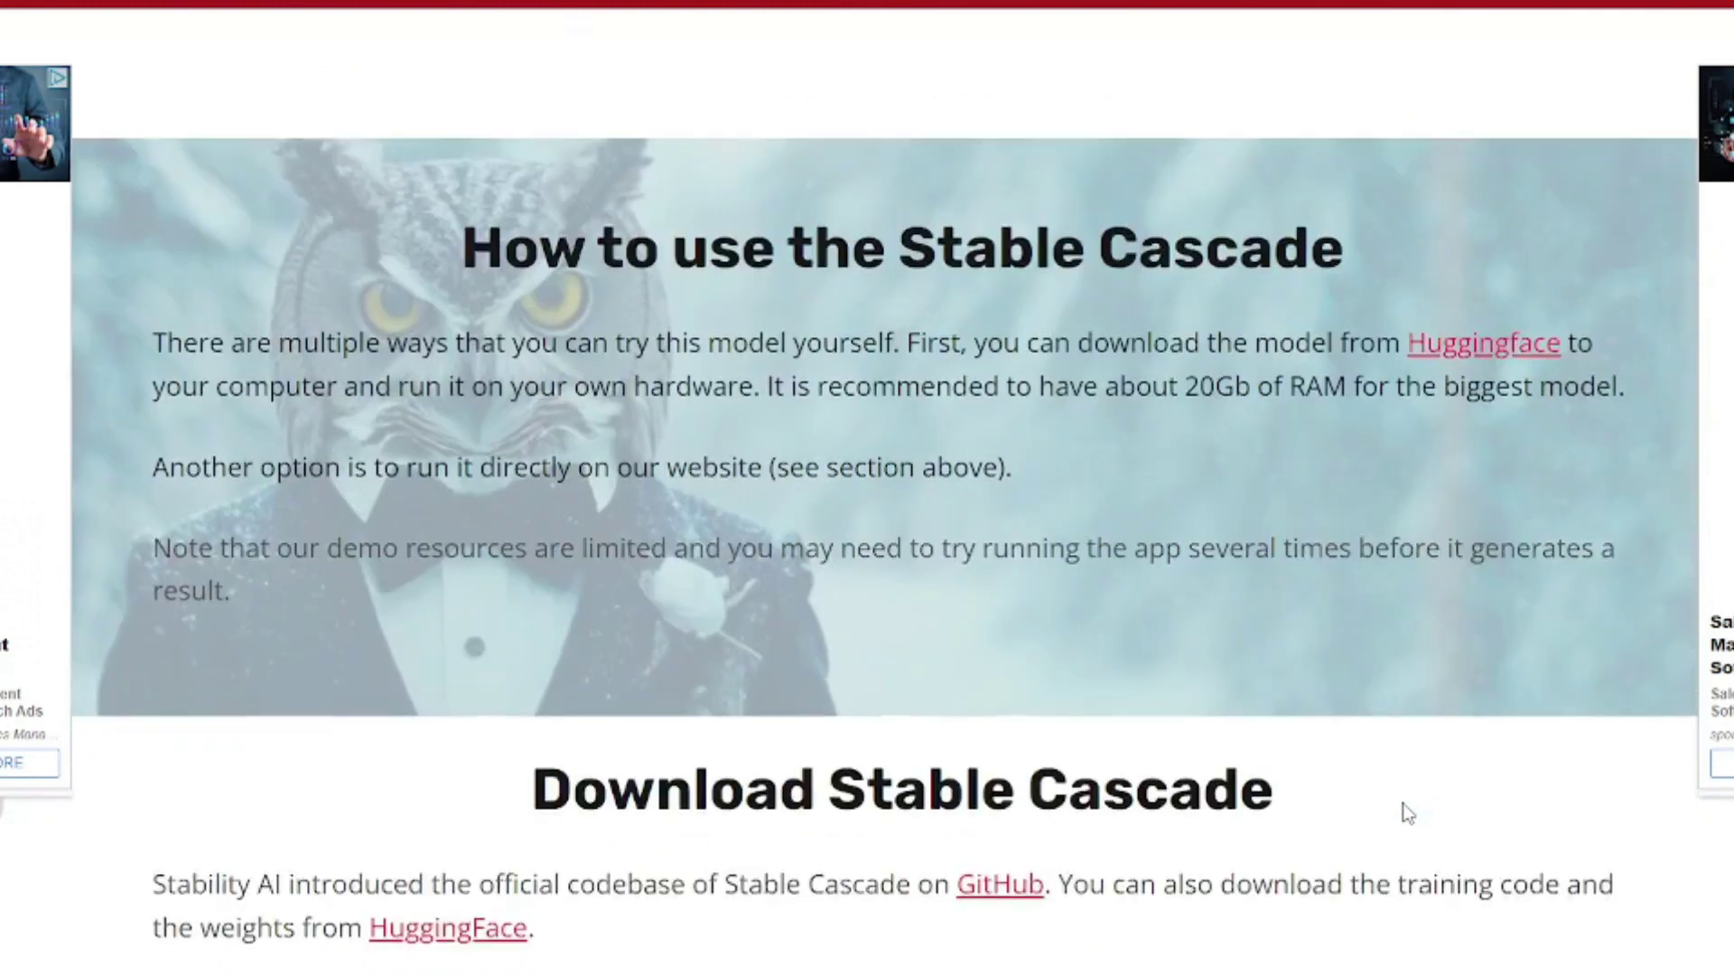
scroll(1408, 813, down, 7)
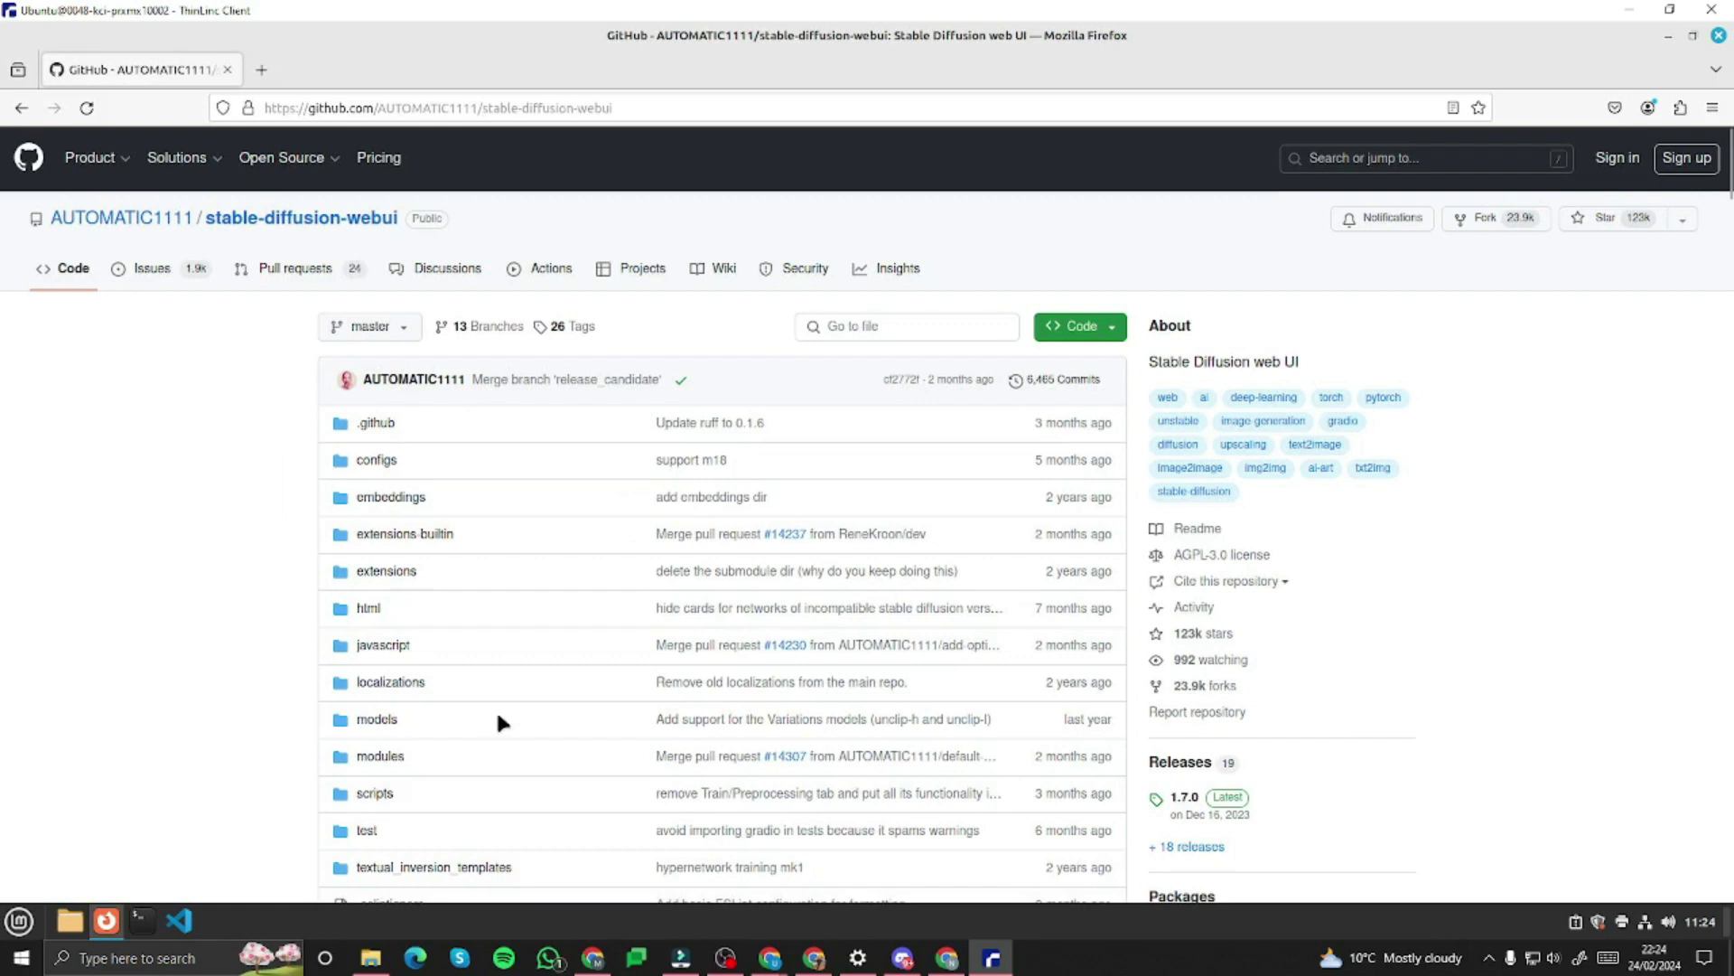
Scroll to 'Automatic Installation on Linux' and select the Debian 'sudo apt install' dependency line.
scroll(498, 715, down, 20)
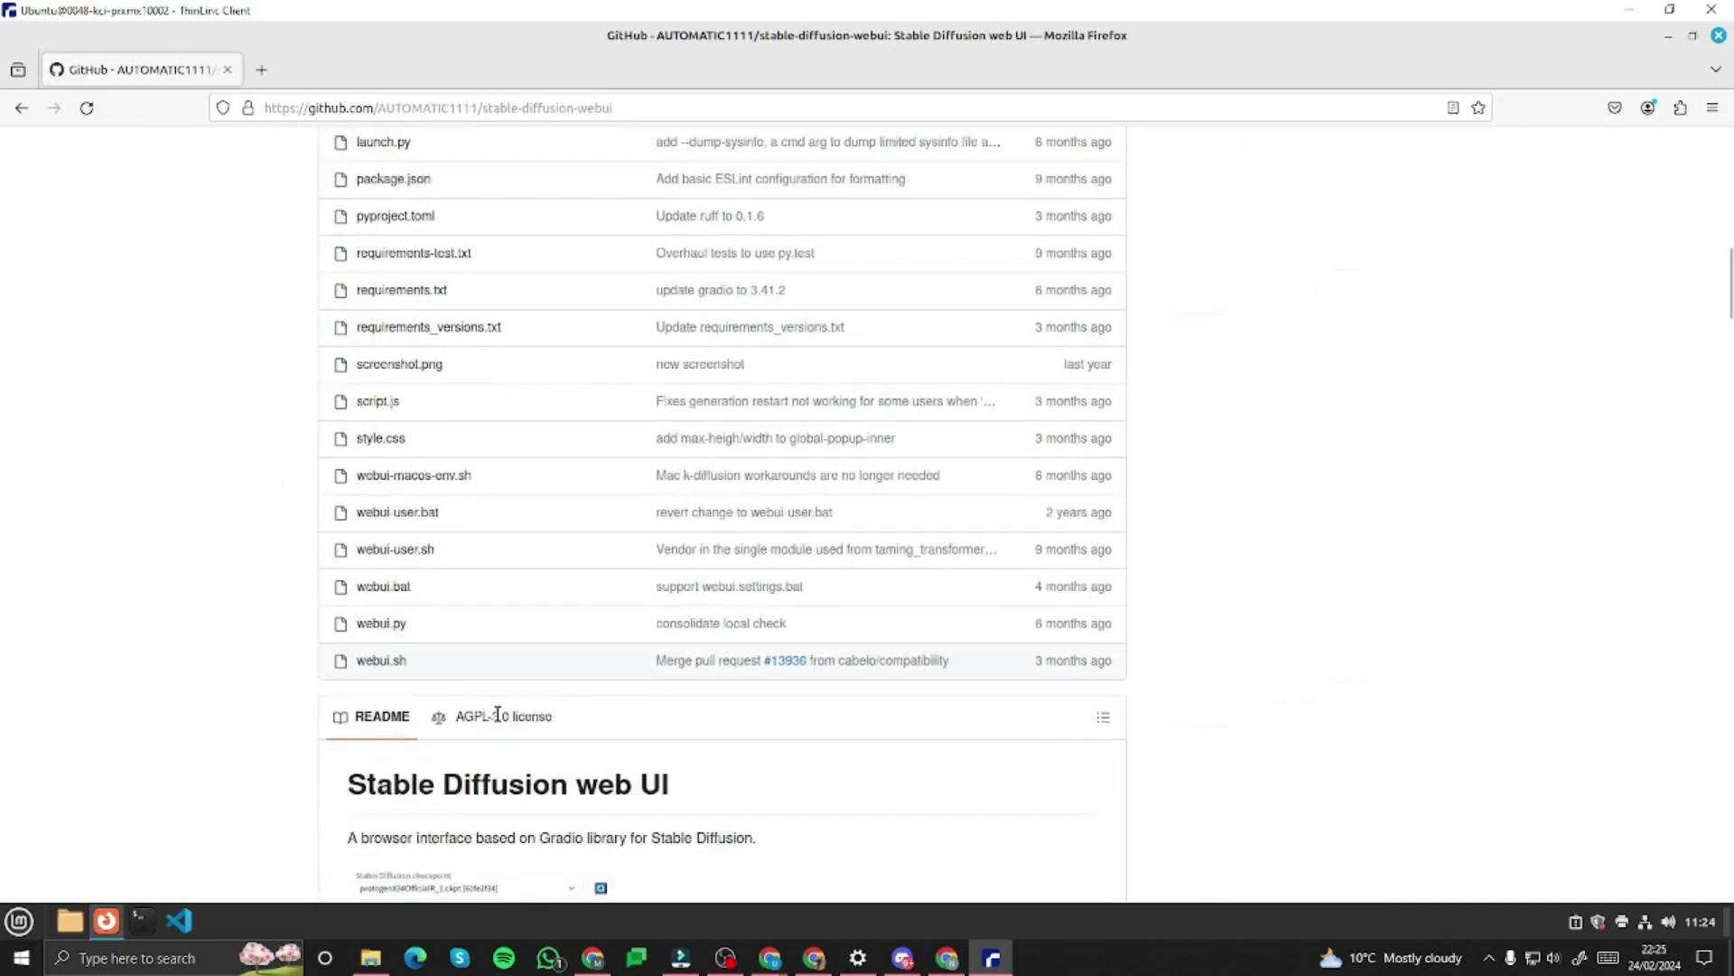
scroll(498, 723, down, 15)
scroll(498, 716, down, 1)
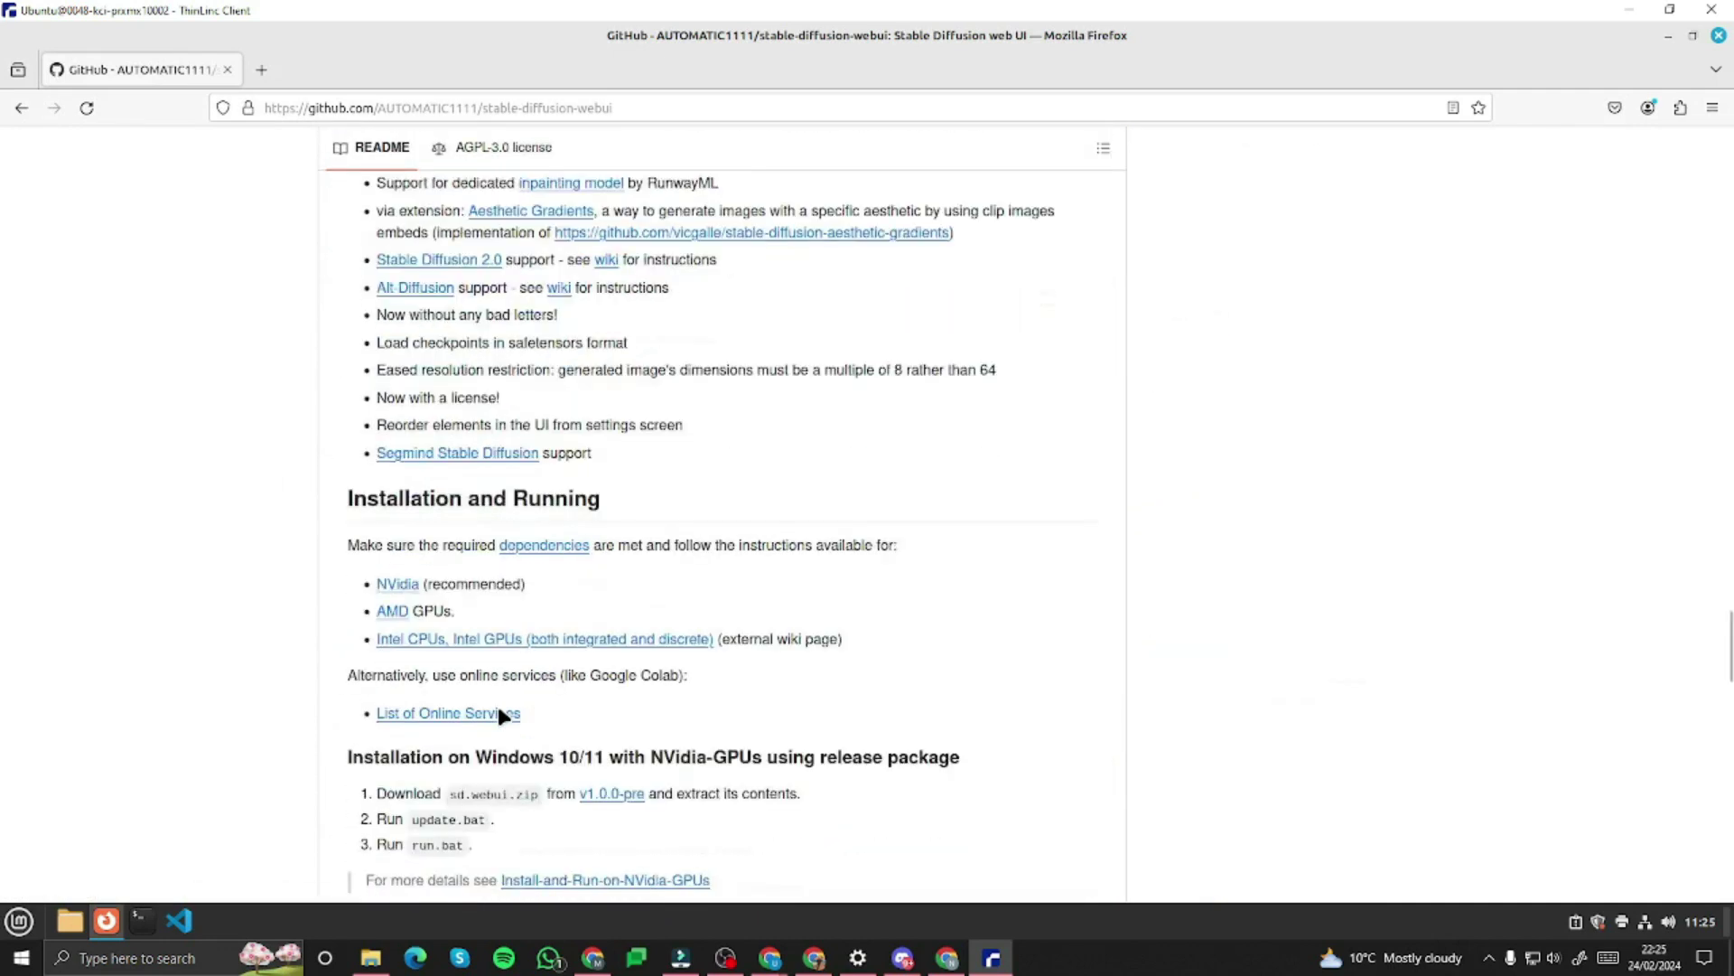
scroll(501, 716, down, 3)
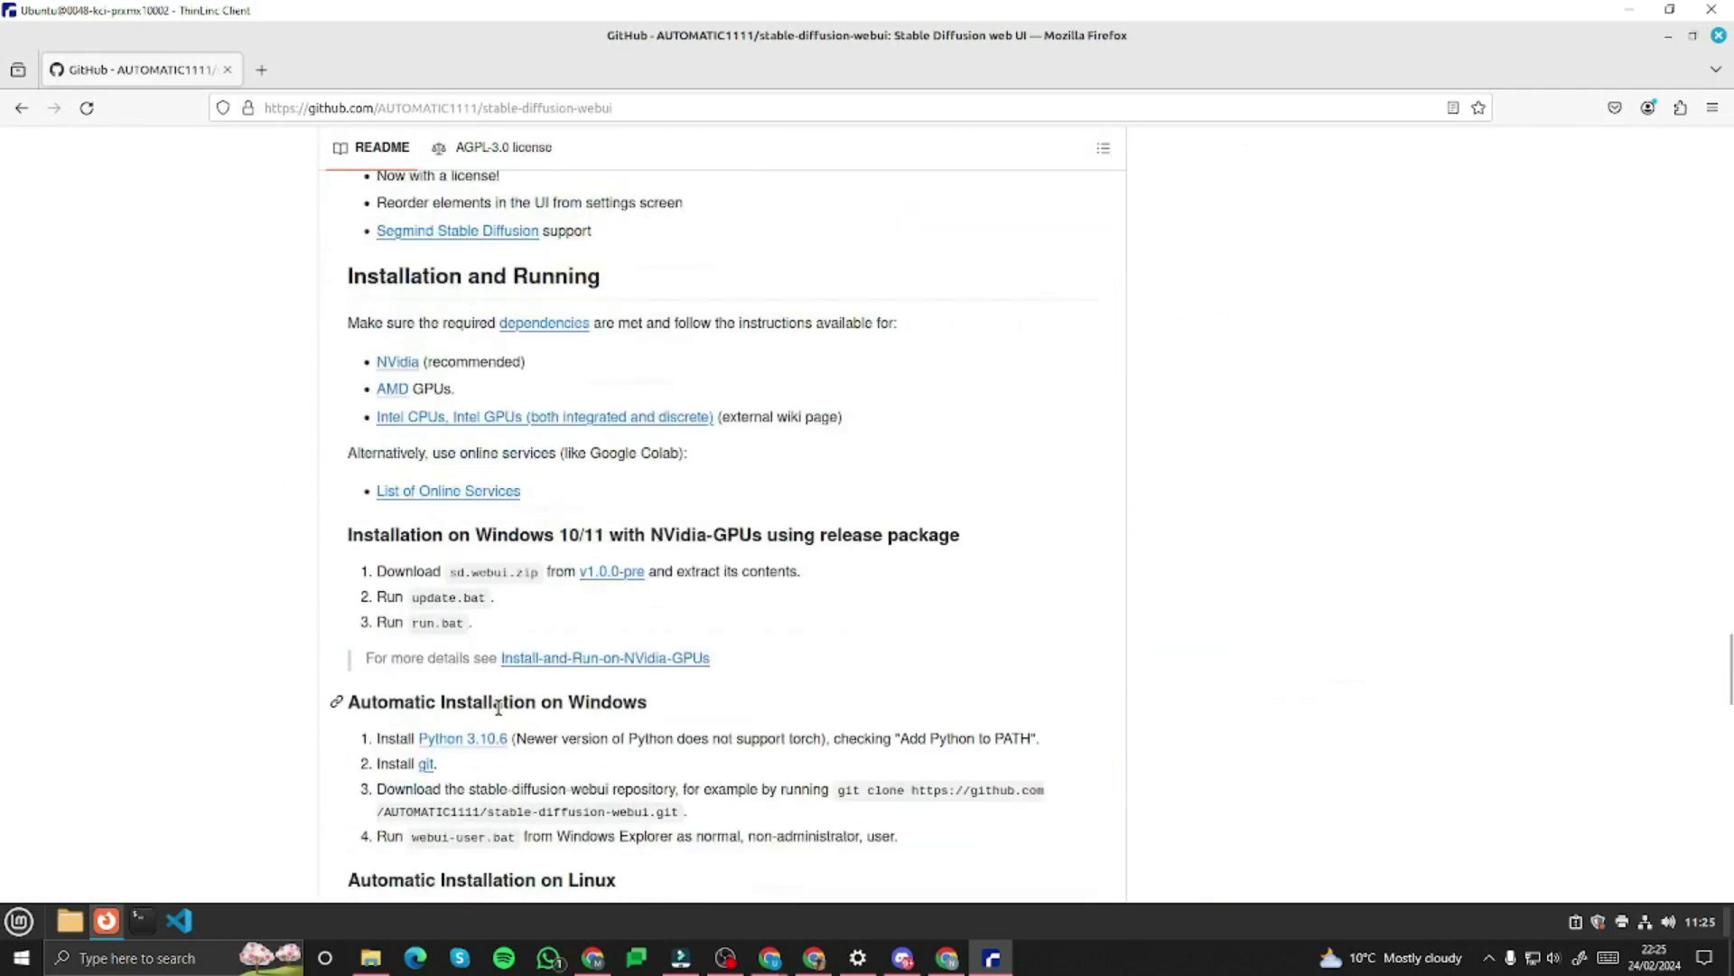
scroll(499, 707, down, 4)
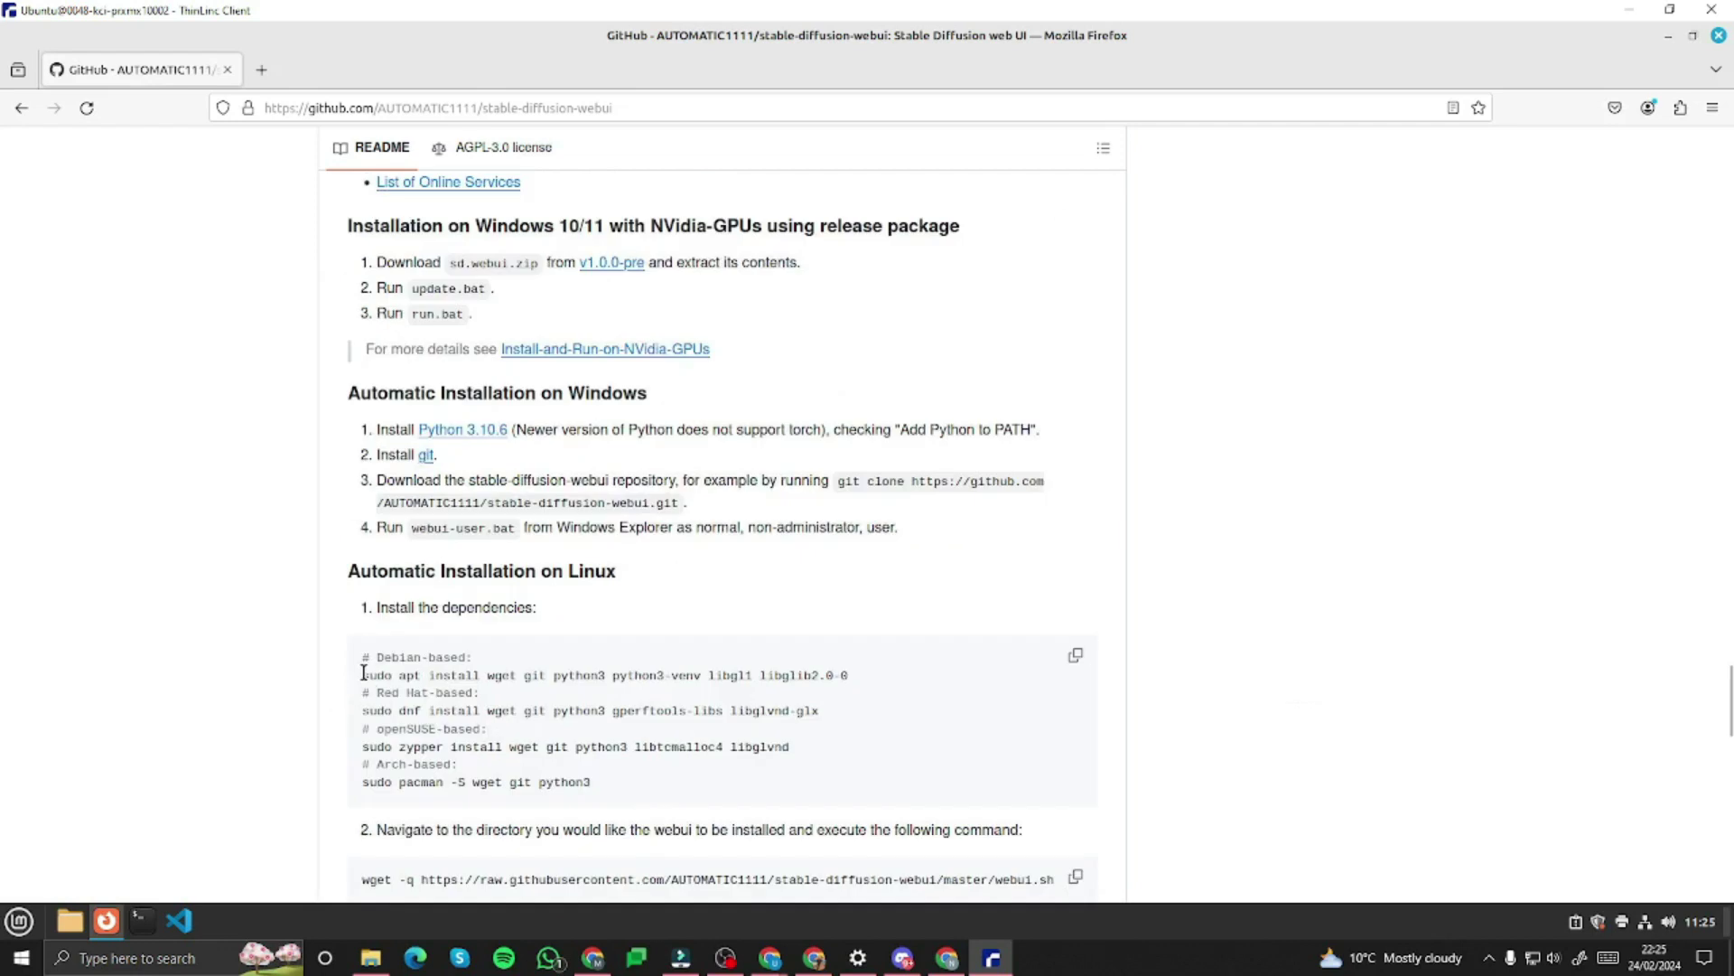
drag(364, 675, 882, 664)
key(super+c)
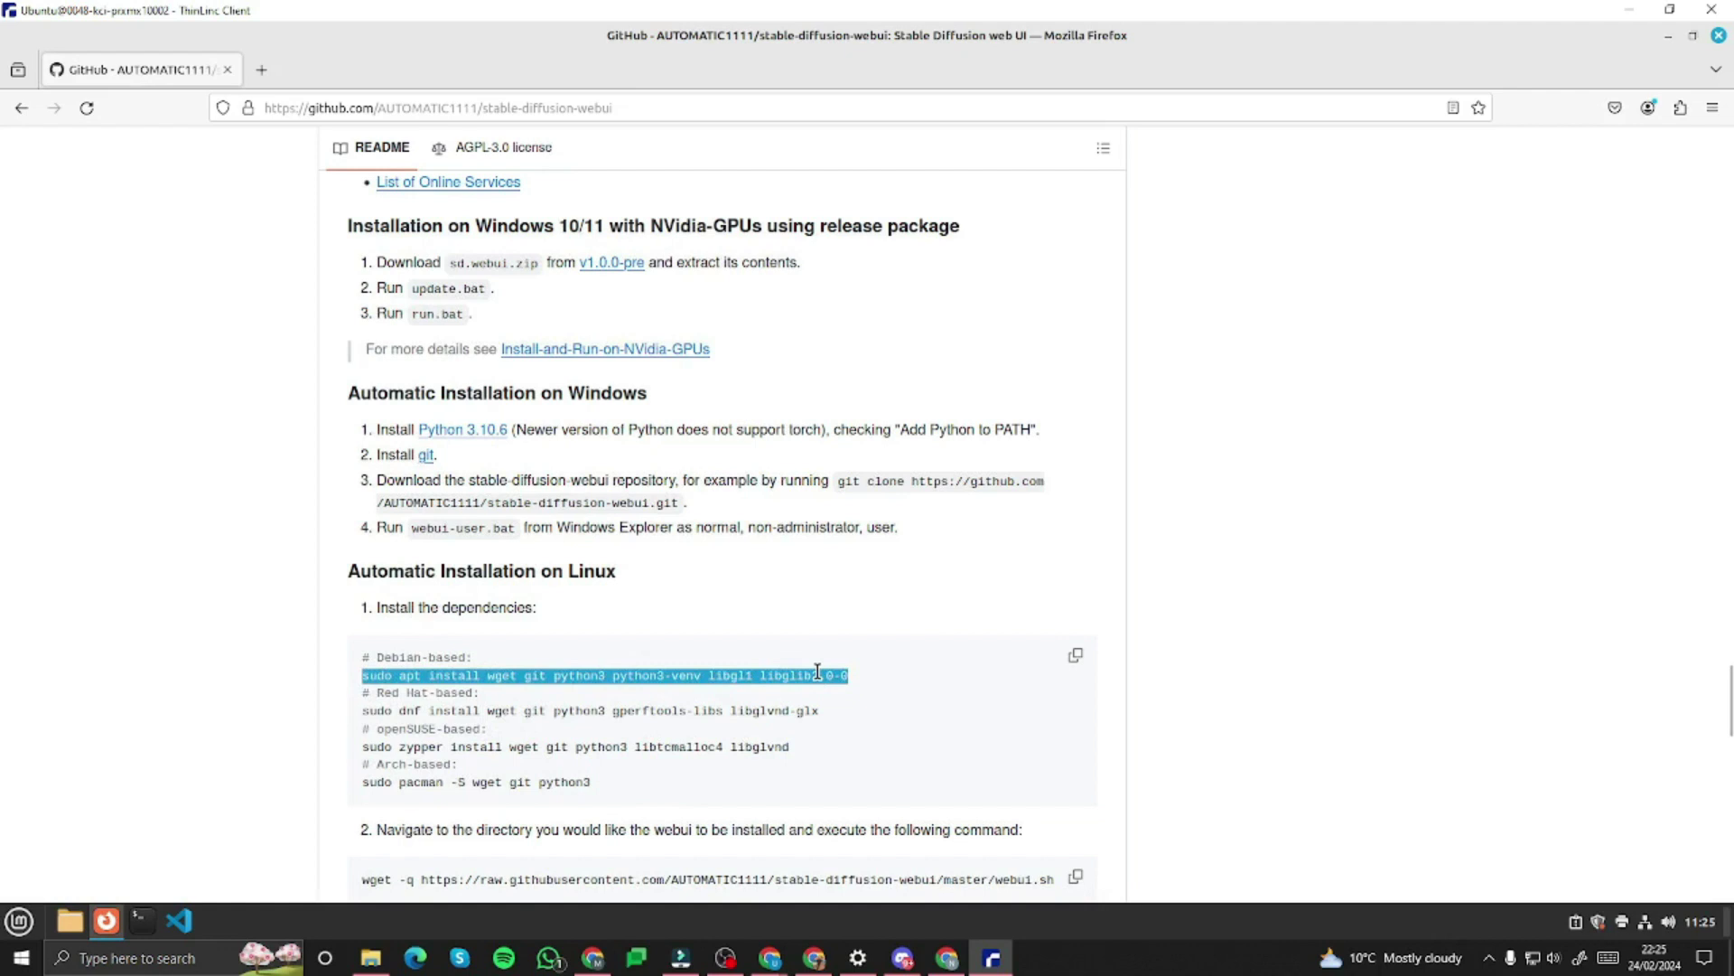
Open a maximized terminal and change into the Desktop folder.
click(145, 922)
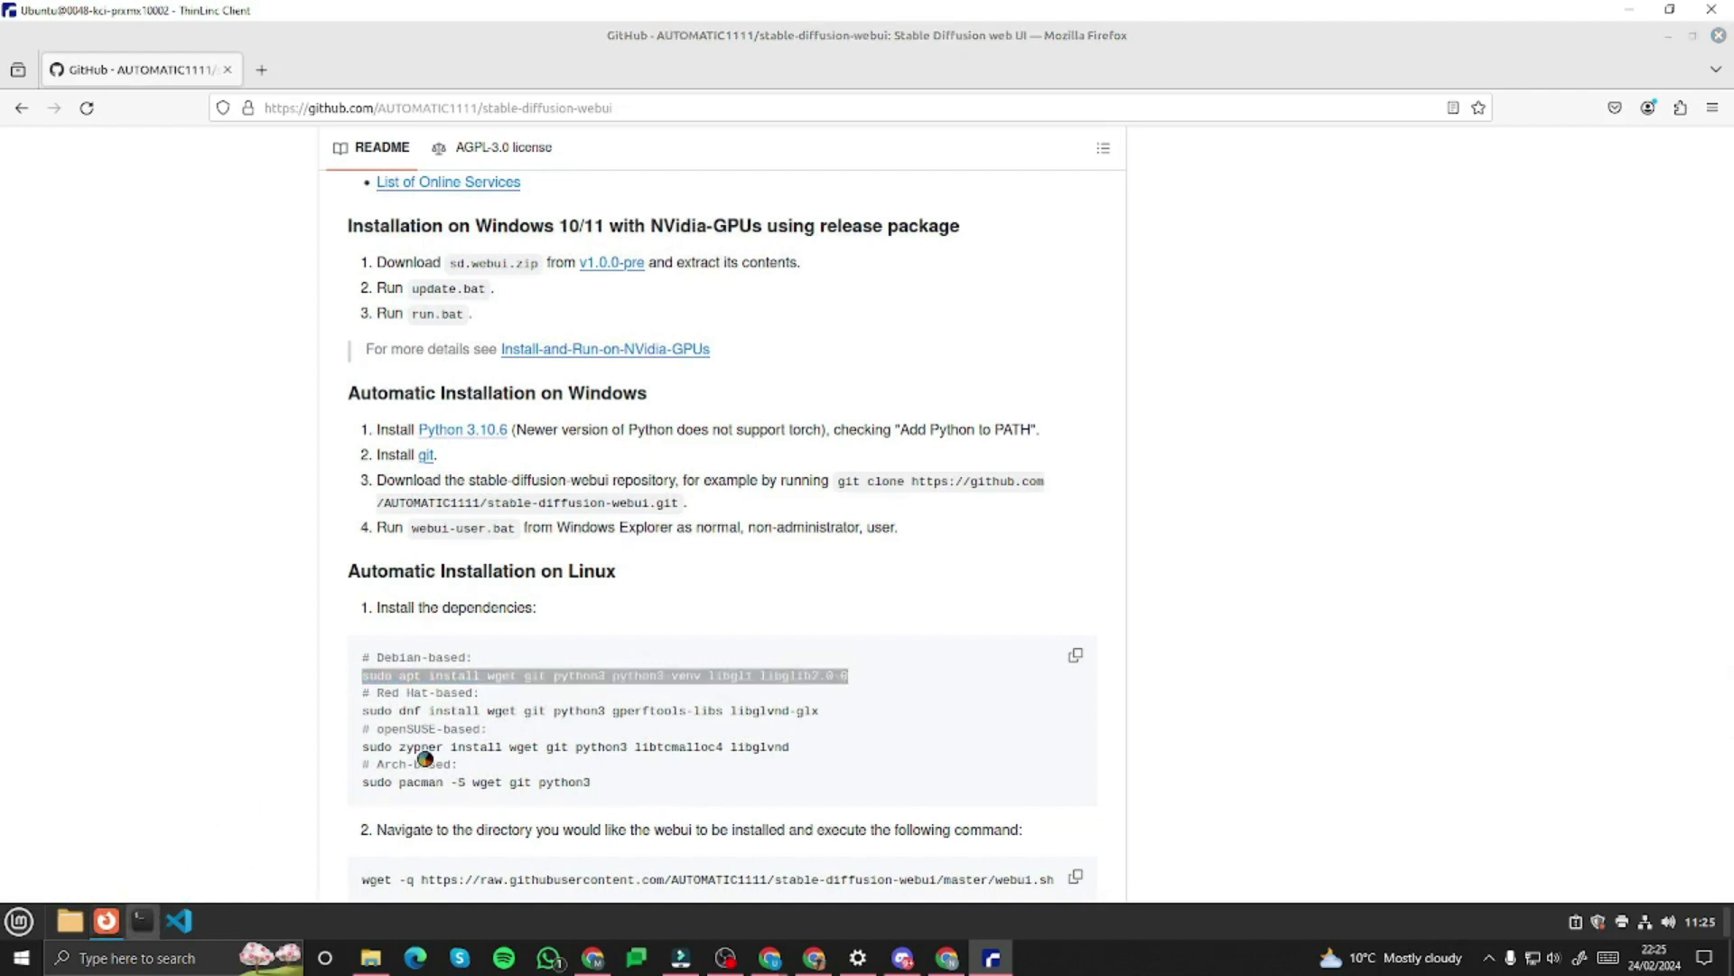
key(super+Up)
text(cd De)
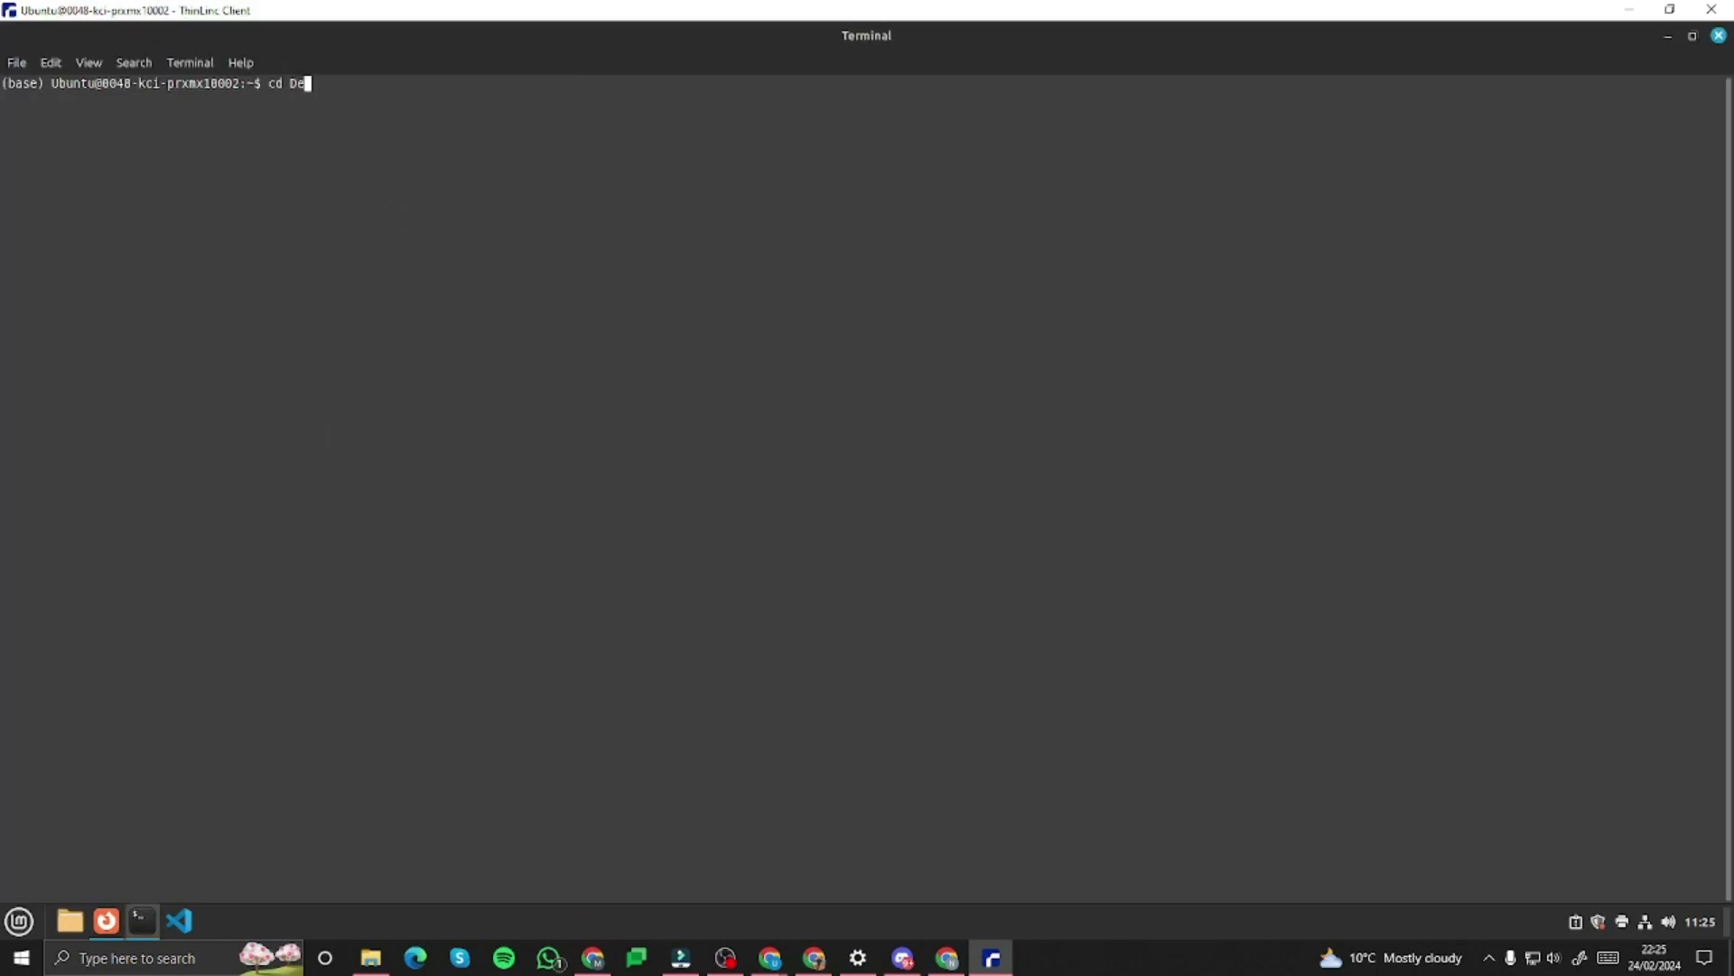
text(sktop)
key(Return)
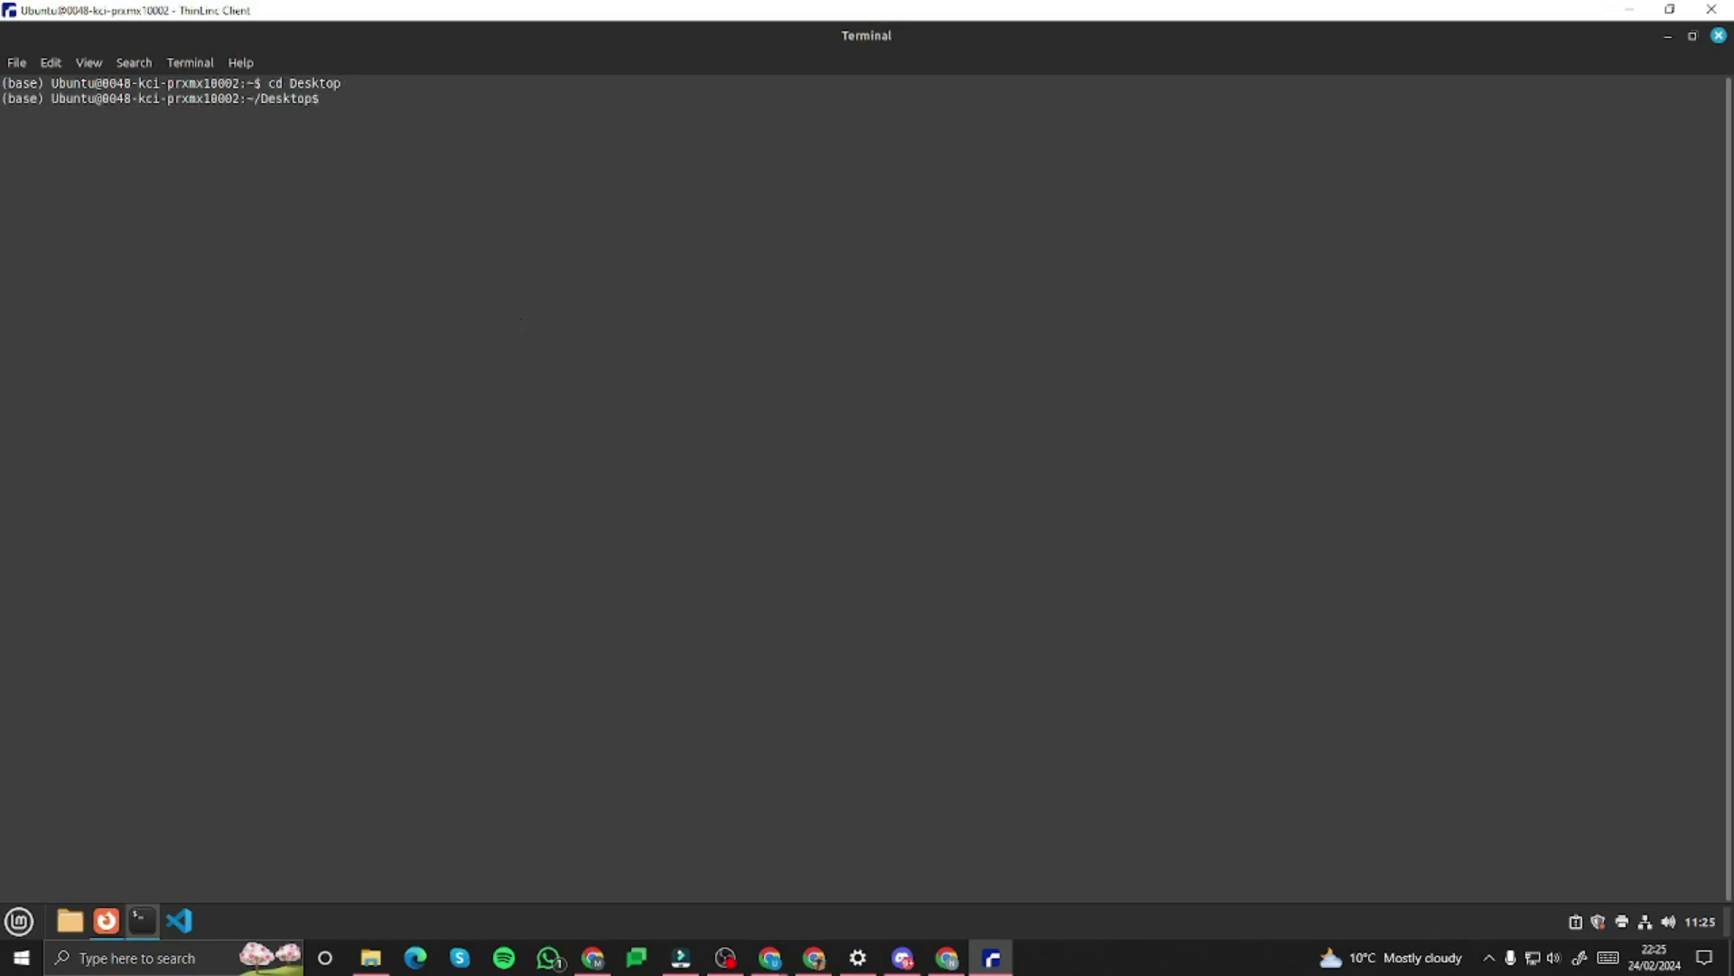
Run the pasted Debian apt install command and confirm installing the additional packages with y.
right_click(339, 99)
click(379, 213)
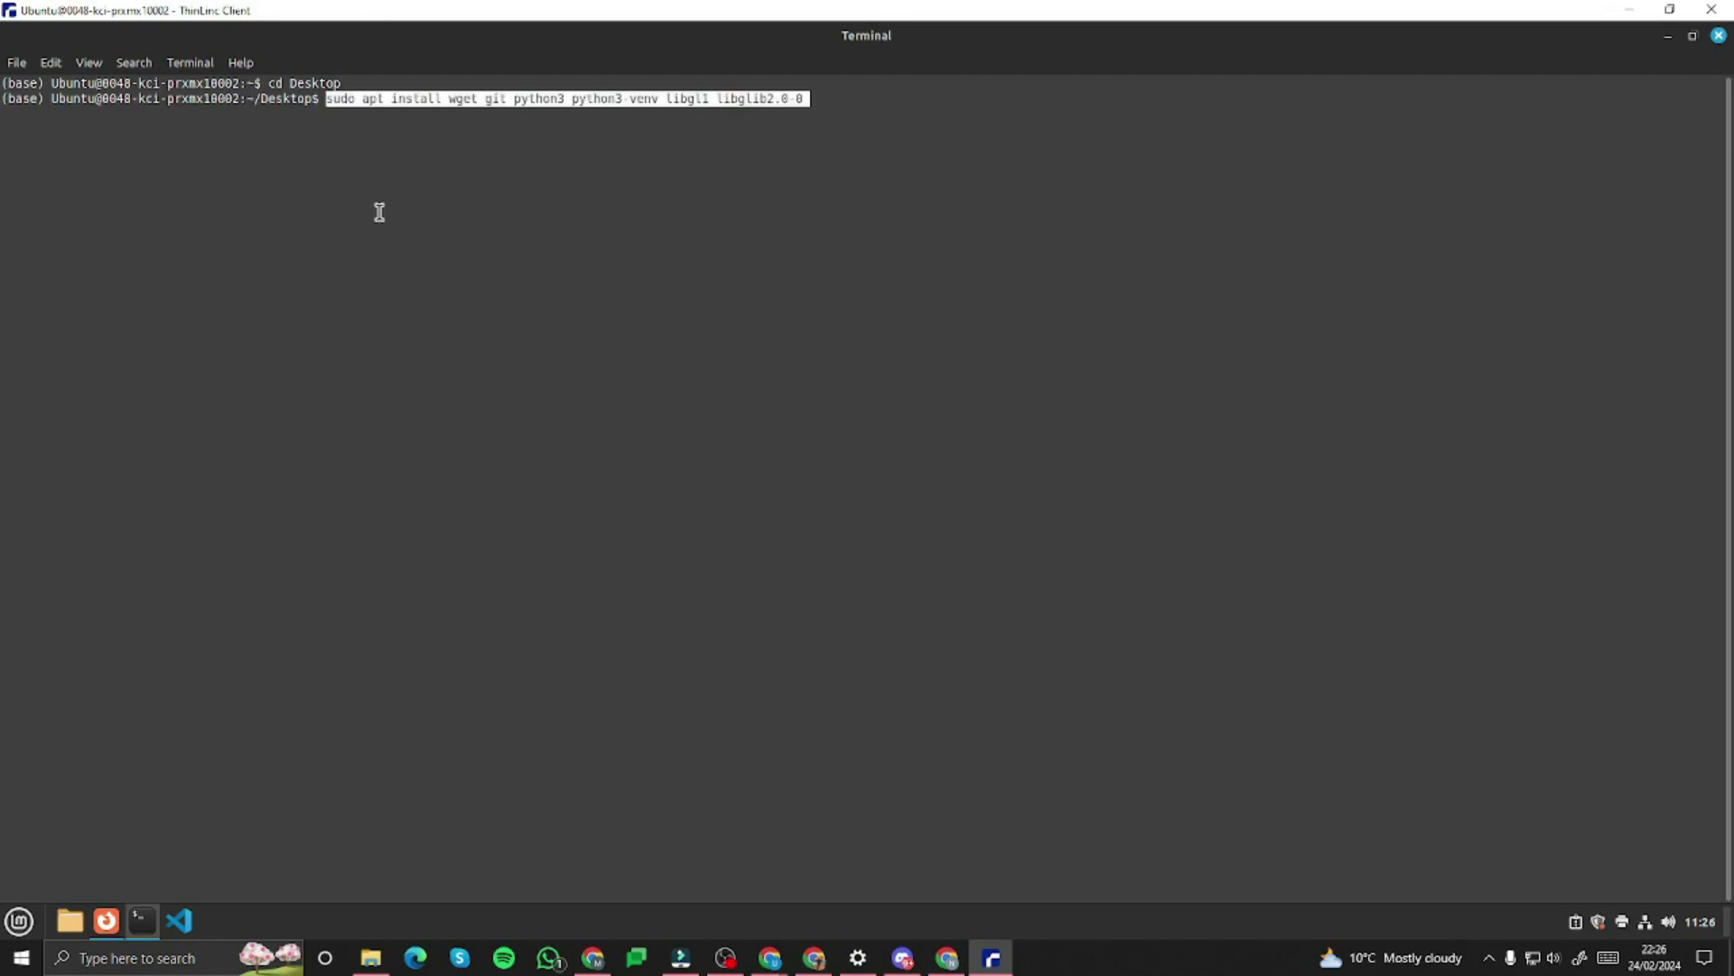
key(Return)
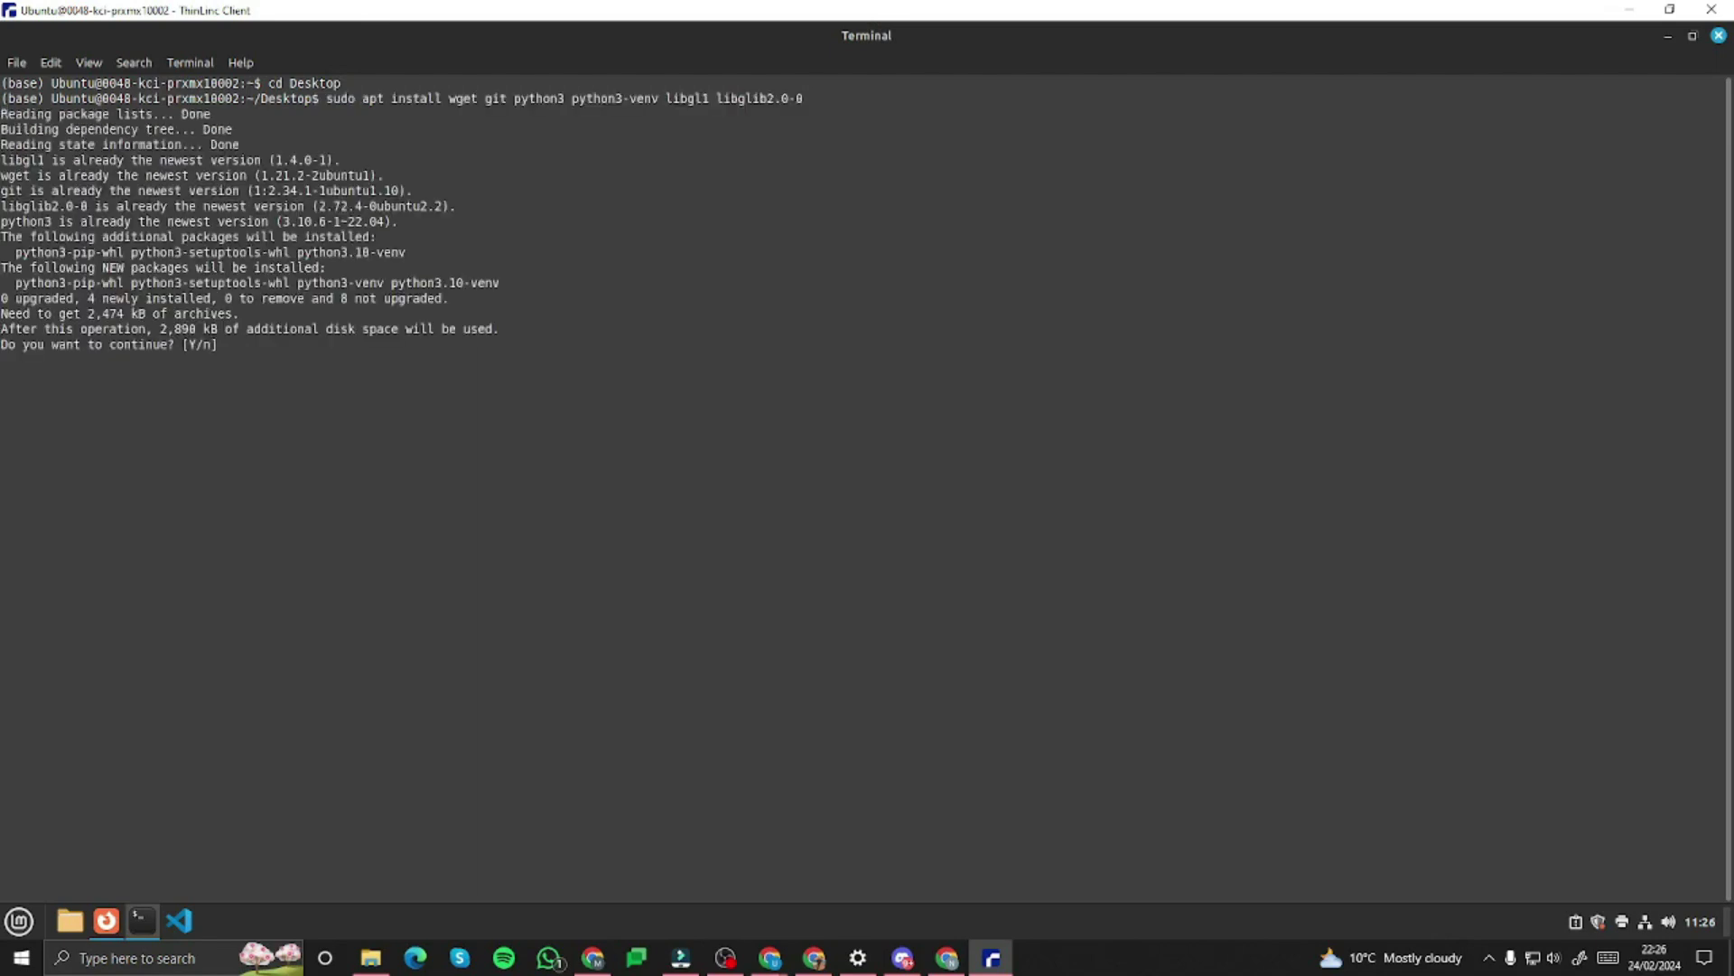
text(y)
key(Return)
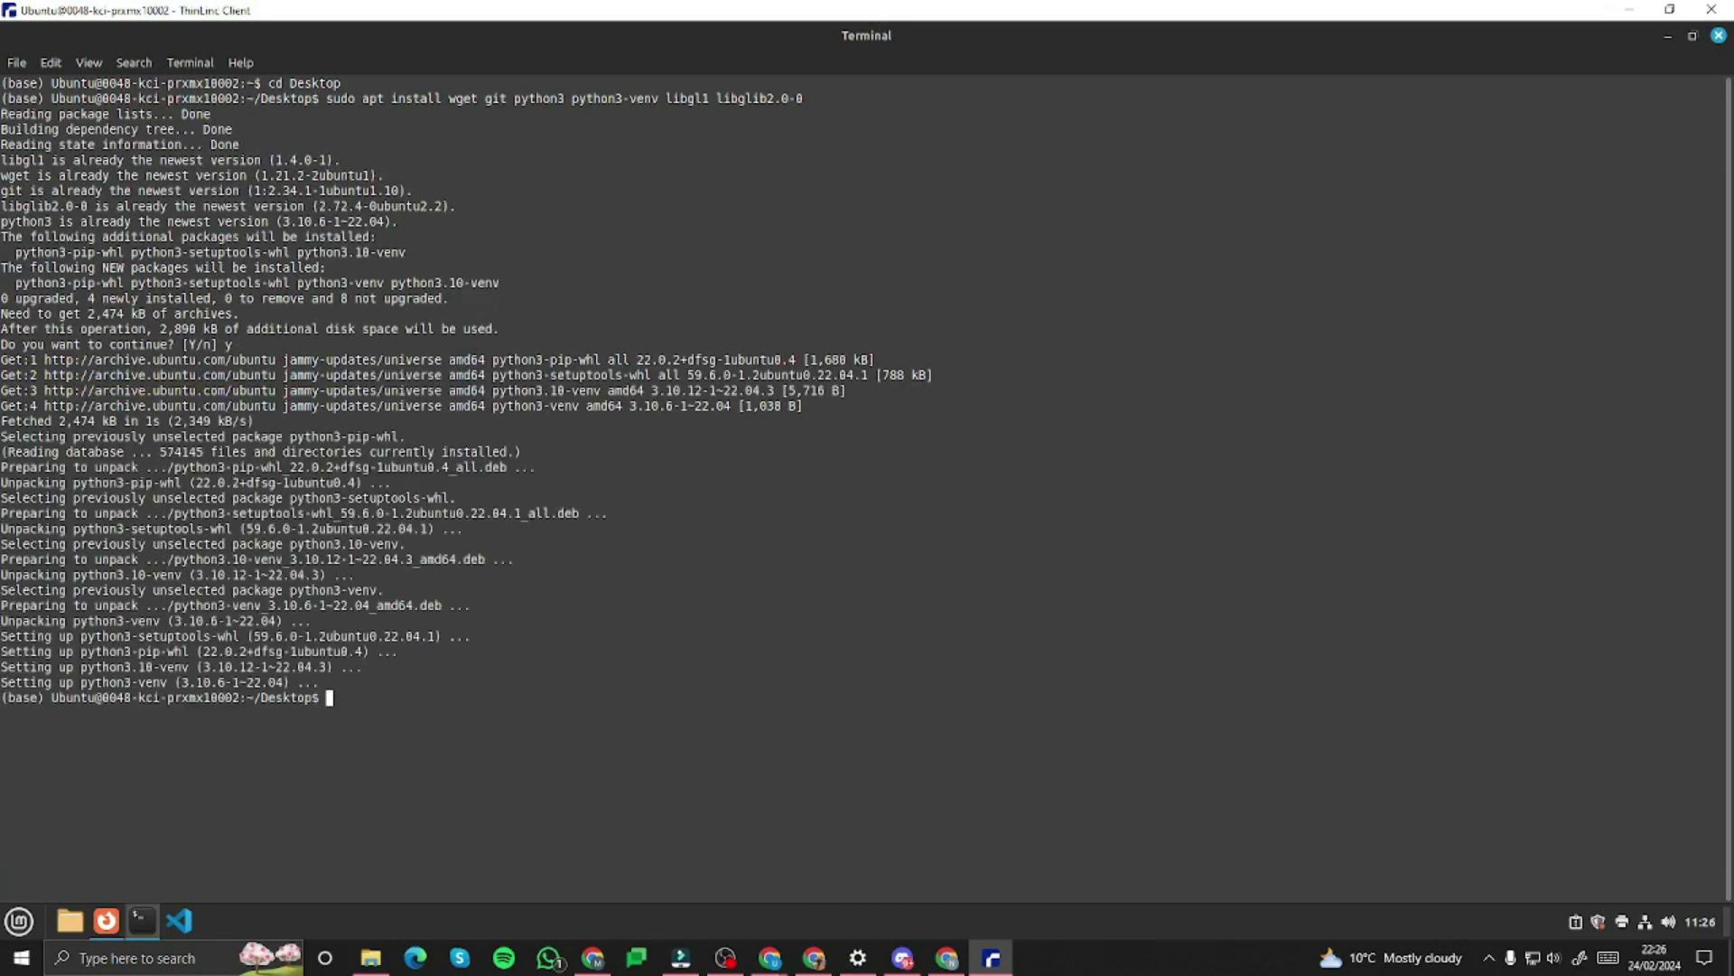
In the GitHub README, select the wget command that downloads webui.sh.
key(alt+Tab)
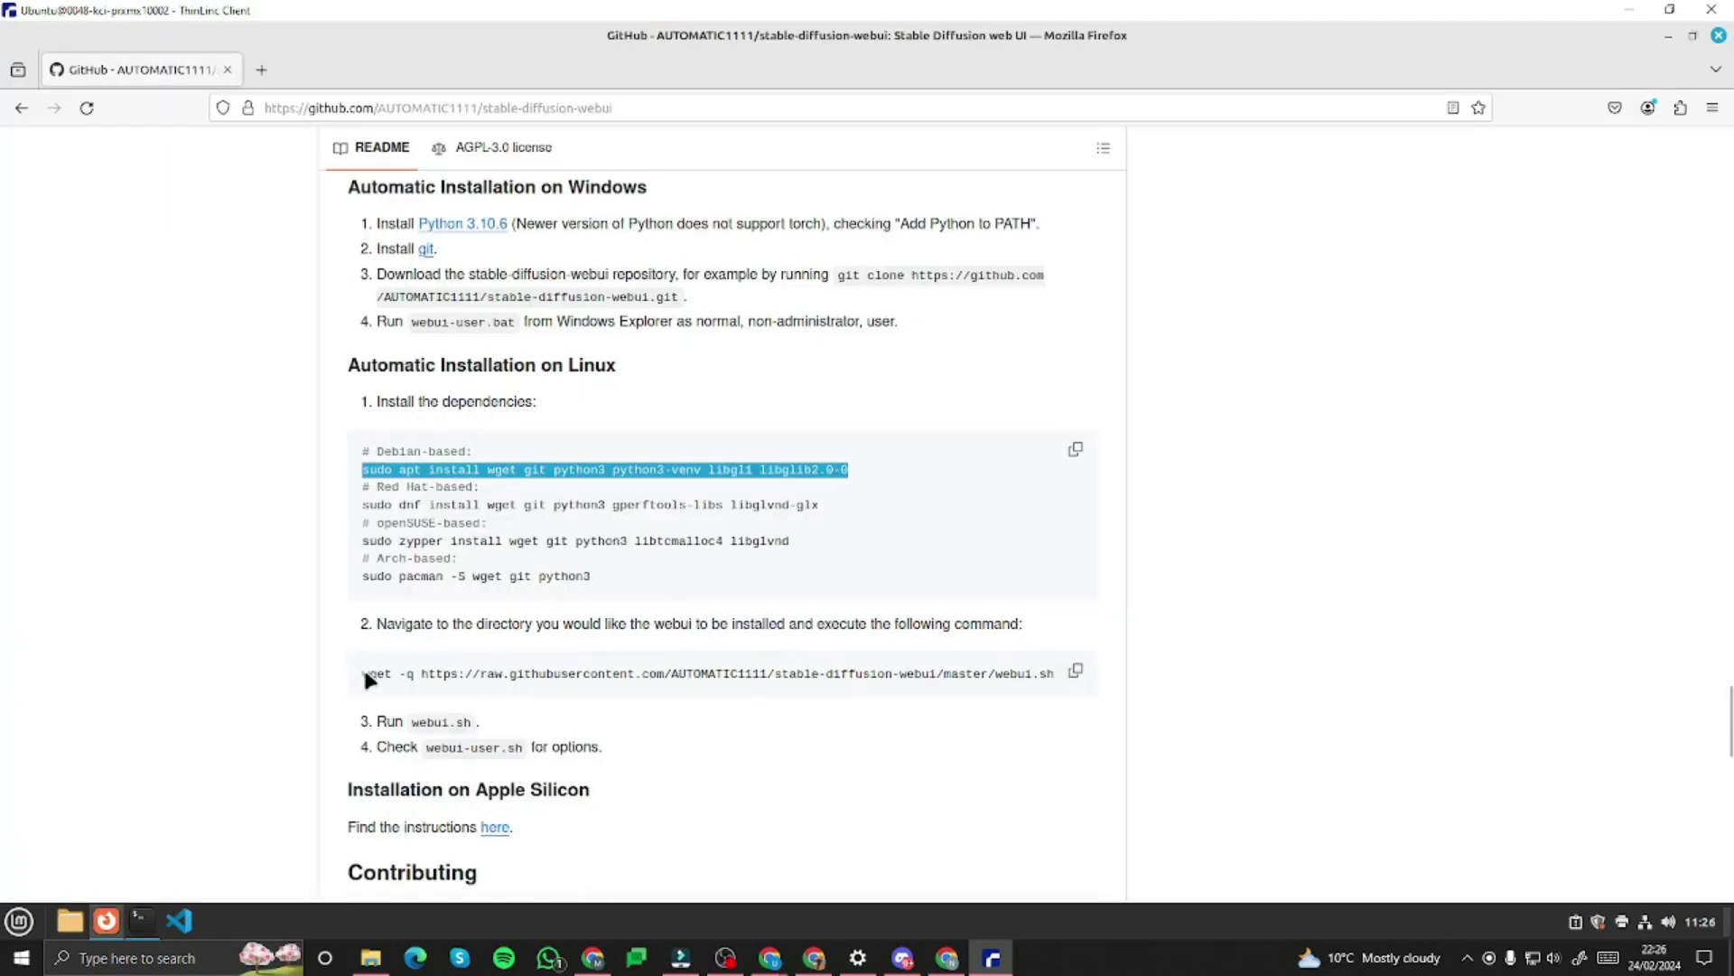
click(433, 673)
drag(665, 673, 1058, 680)
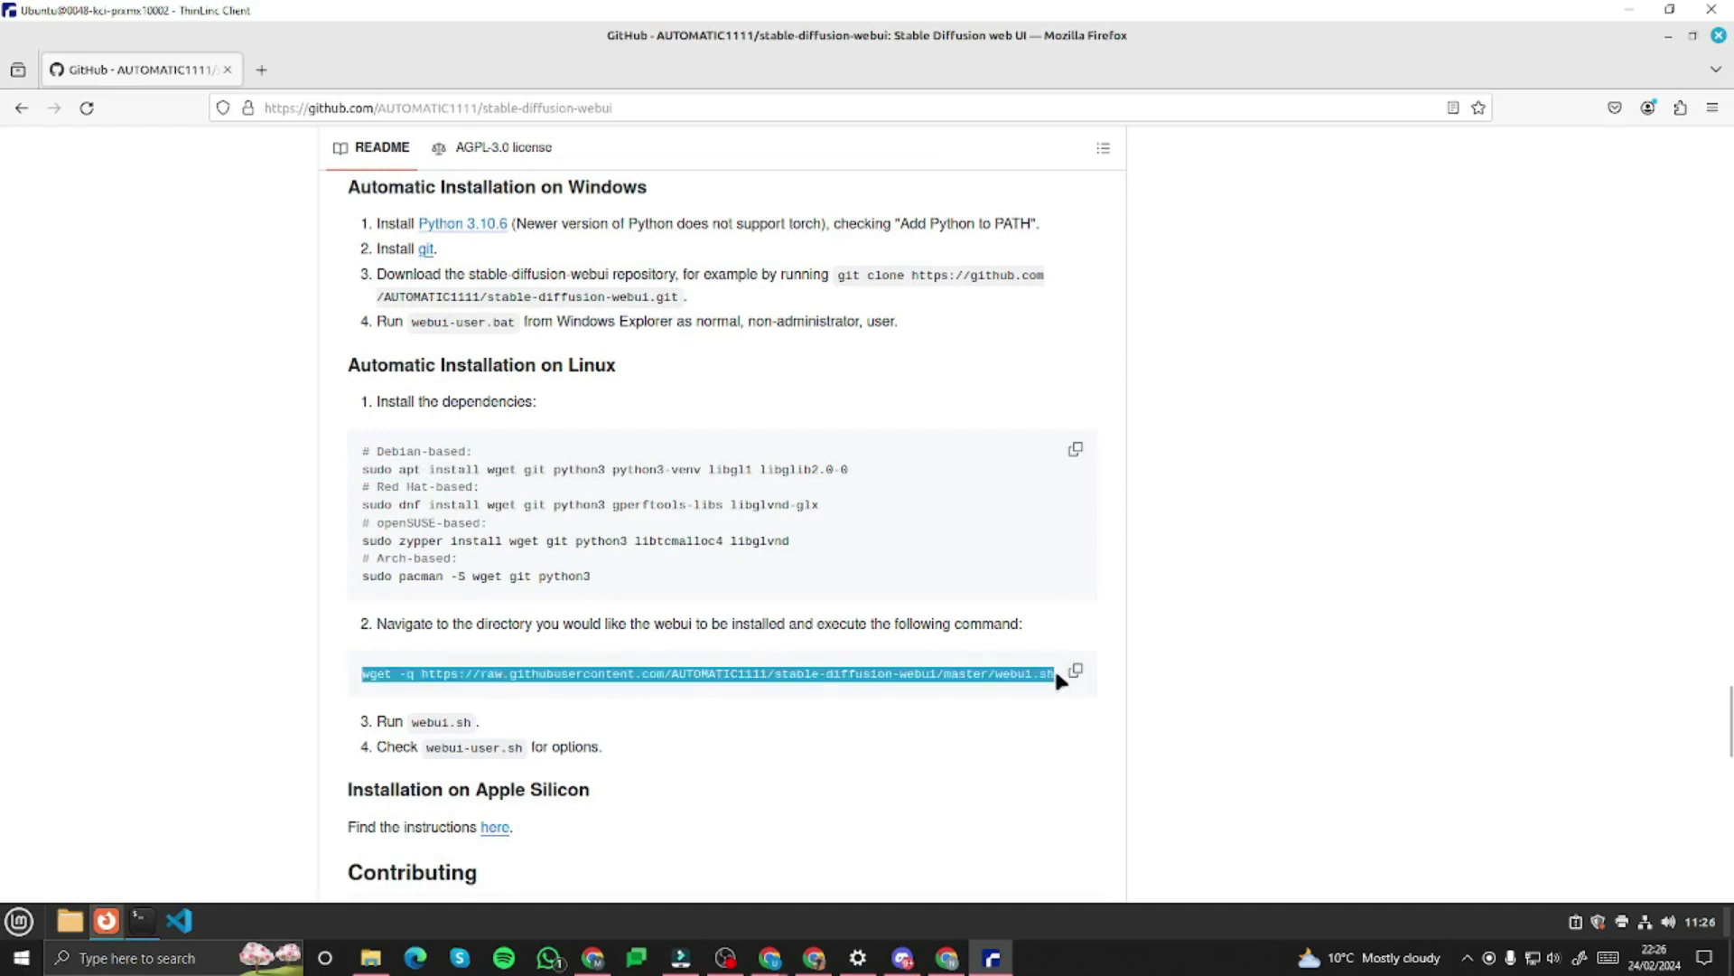
Copy the README's wget command and run it in the terminal to download webui.sh.
right_click(975, 678)
click(1012, 685)
key(alt+Tab)
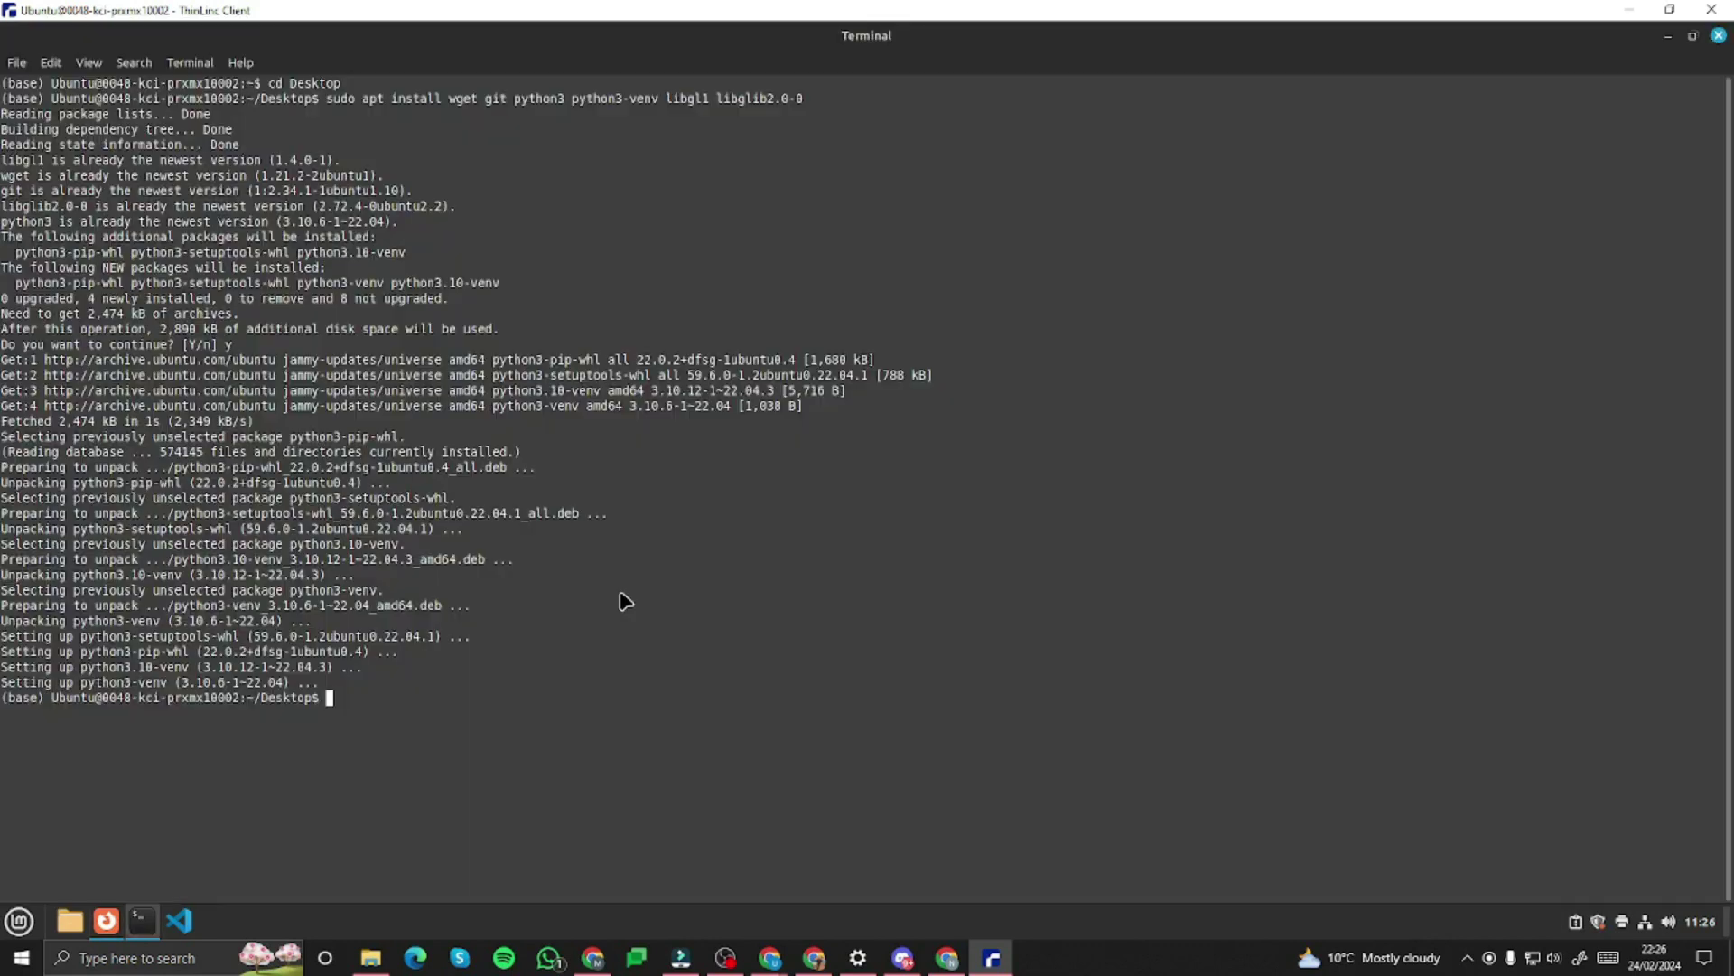
right_click(337, 701)
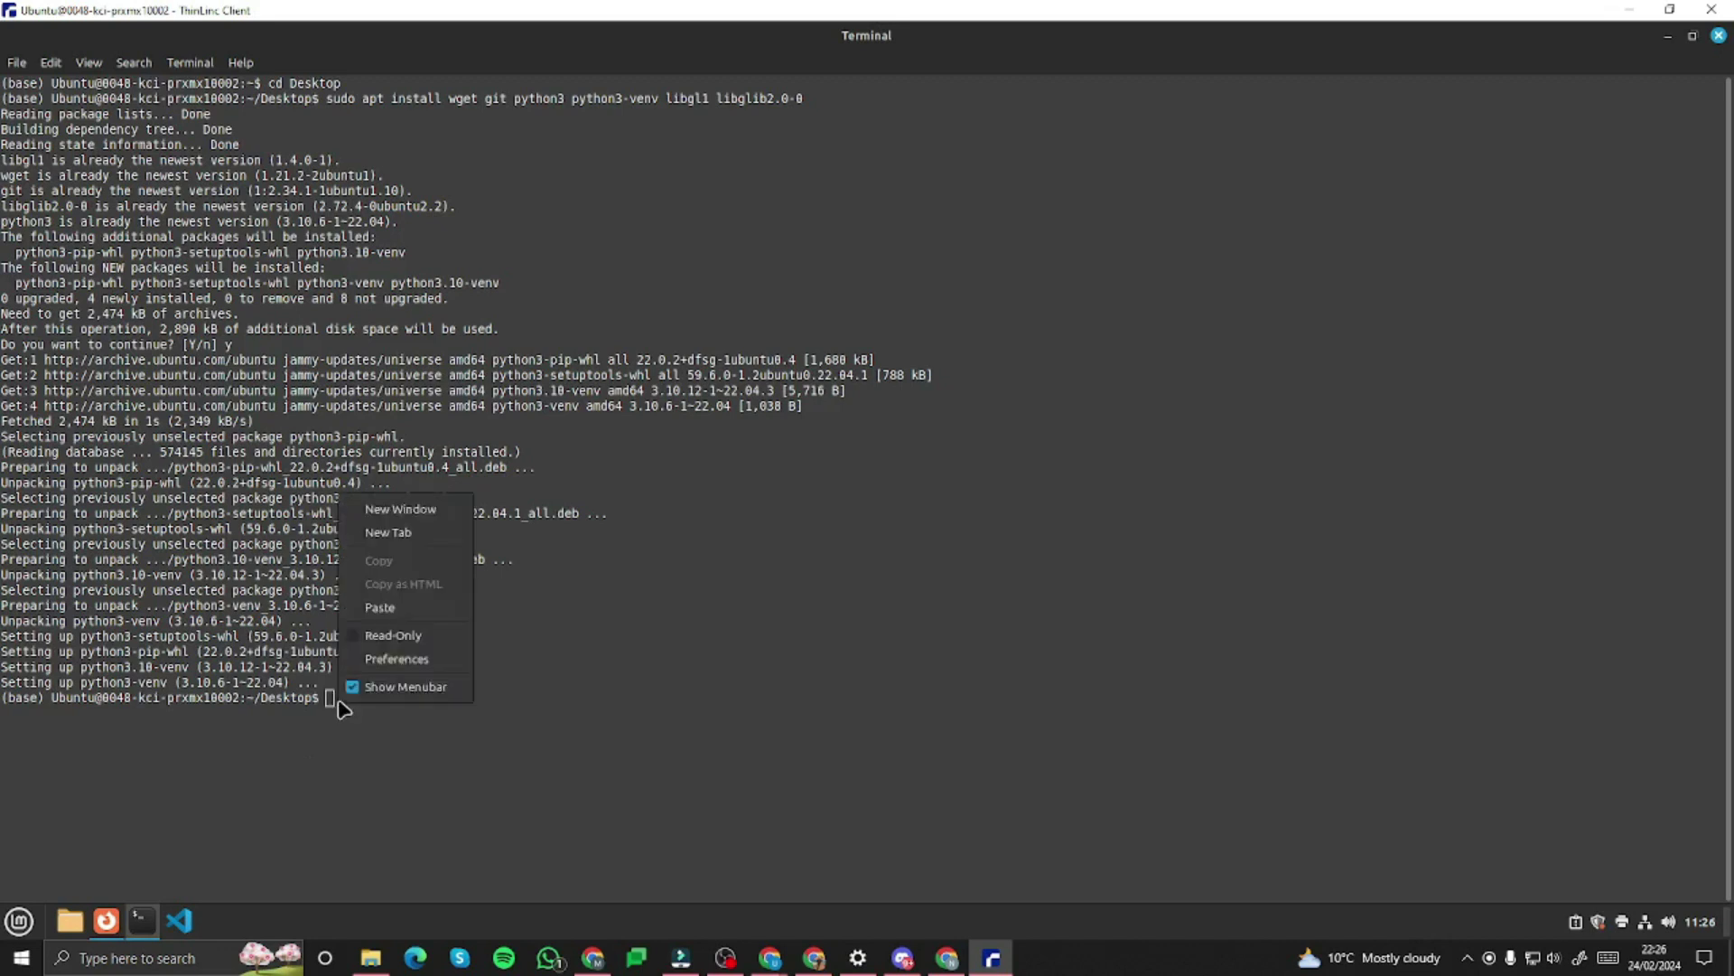
click(402, 605)
key(Return)
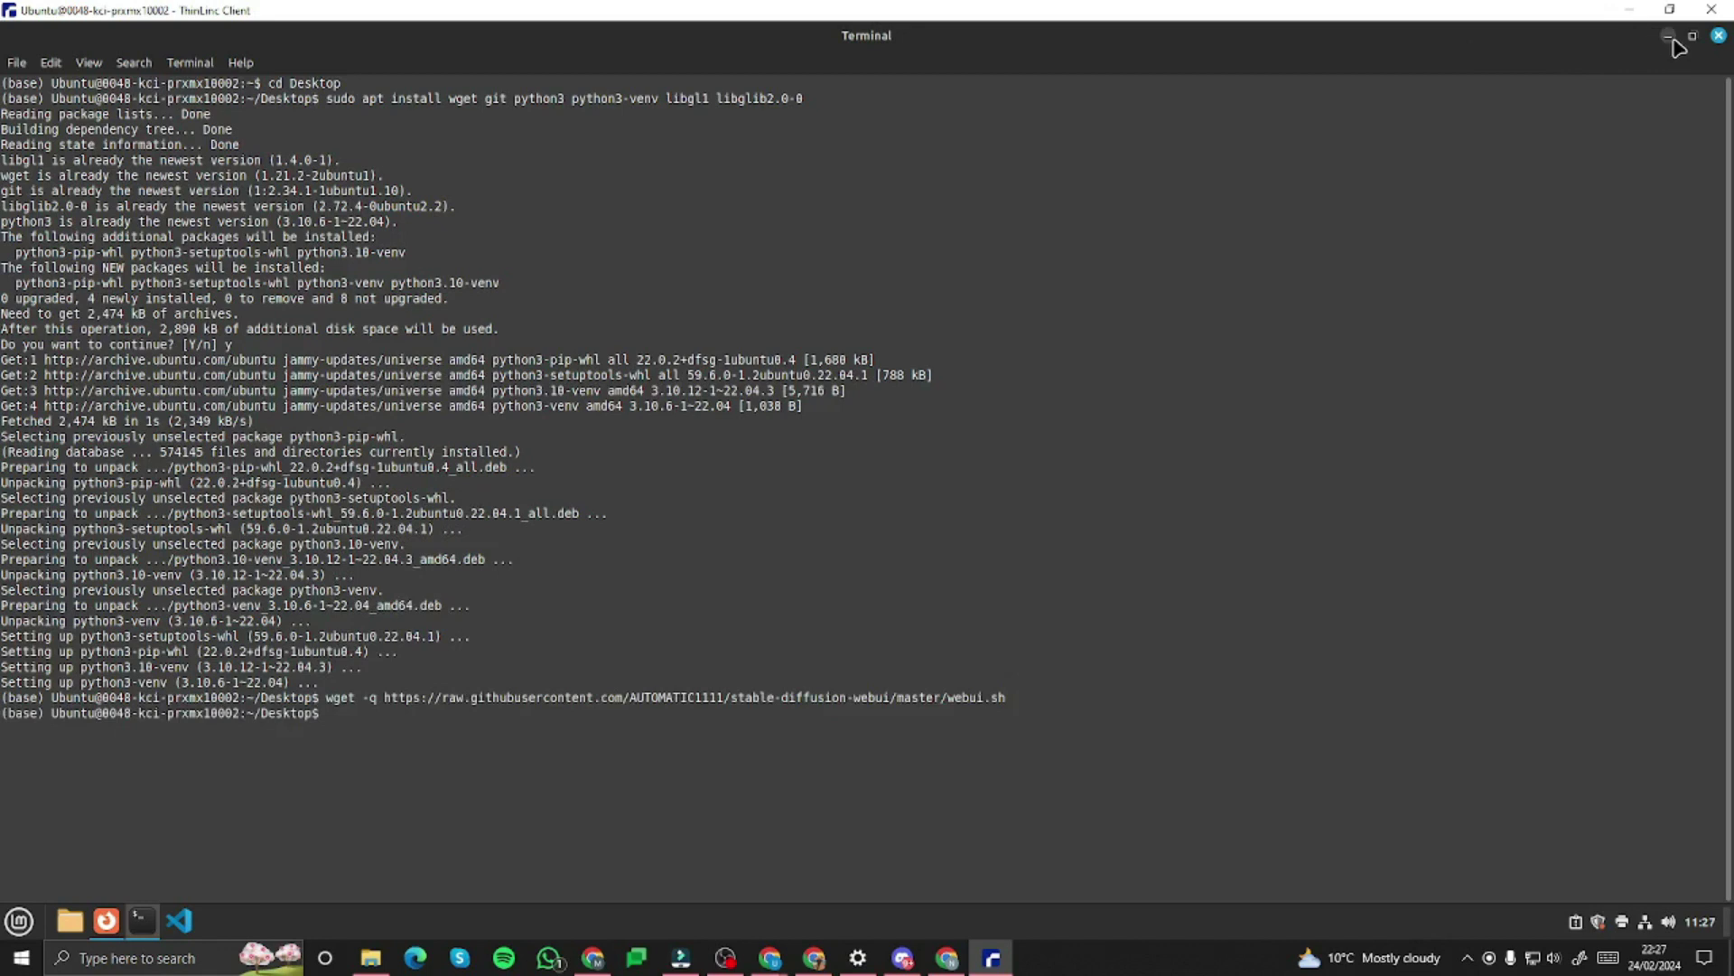
Confirm that webui.sh now appears on the Desktop.
key(alt+Tab)
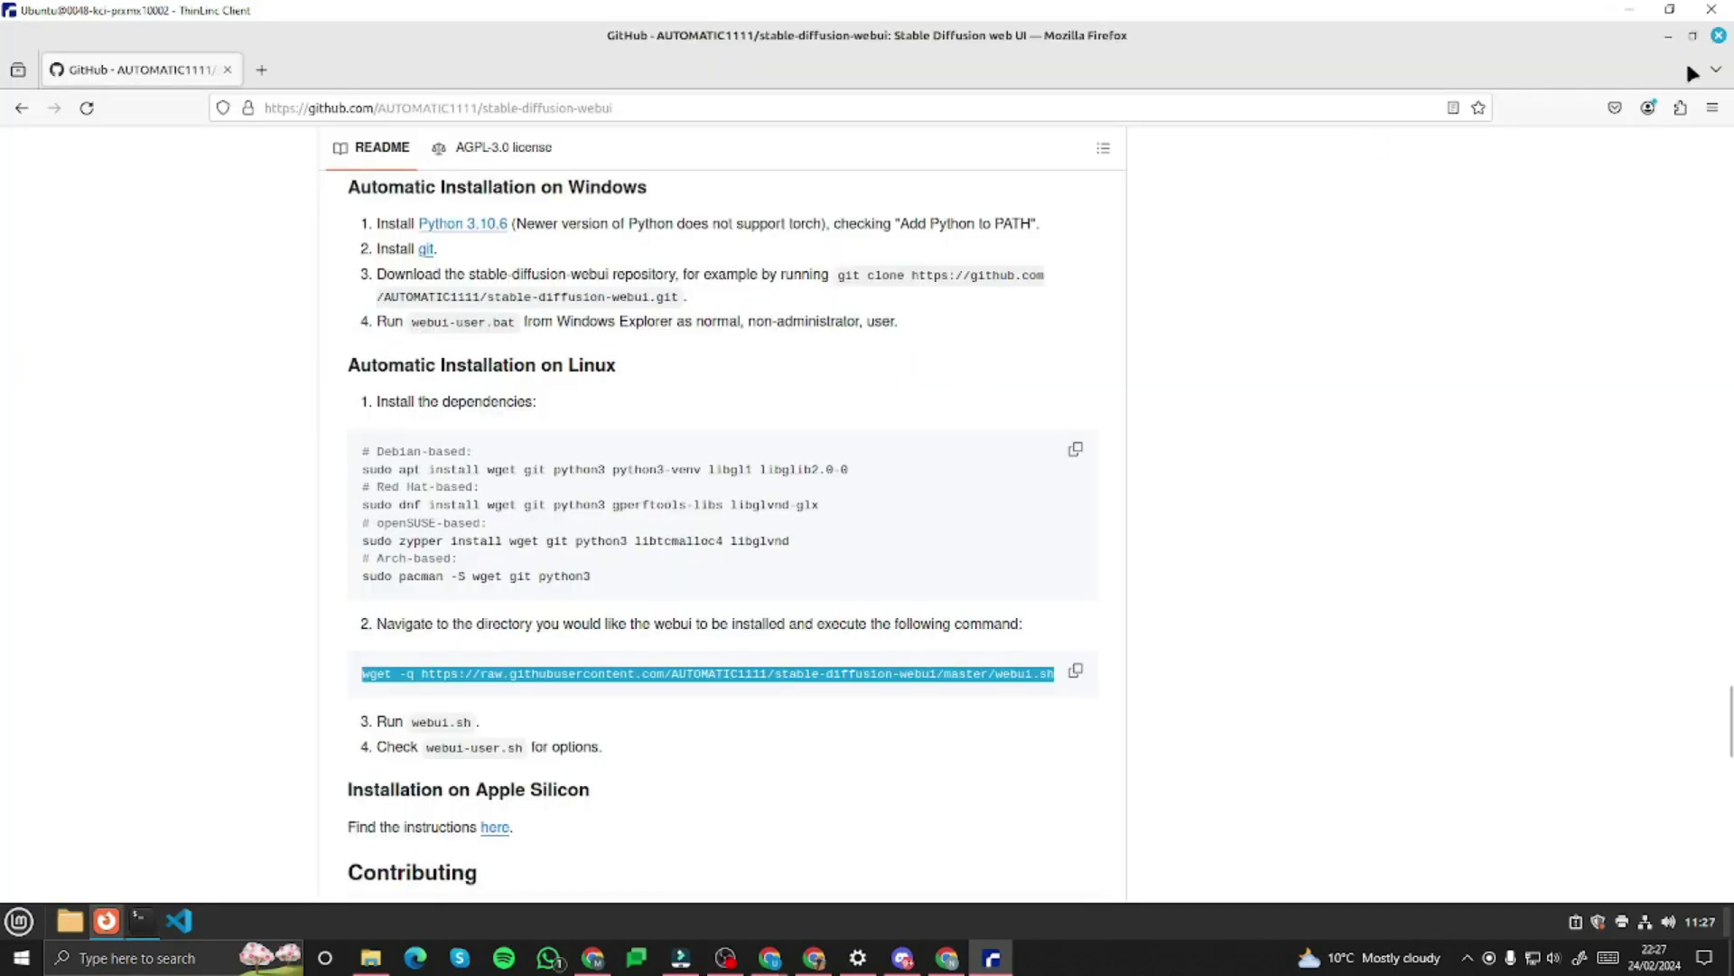
click(1668, 38)
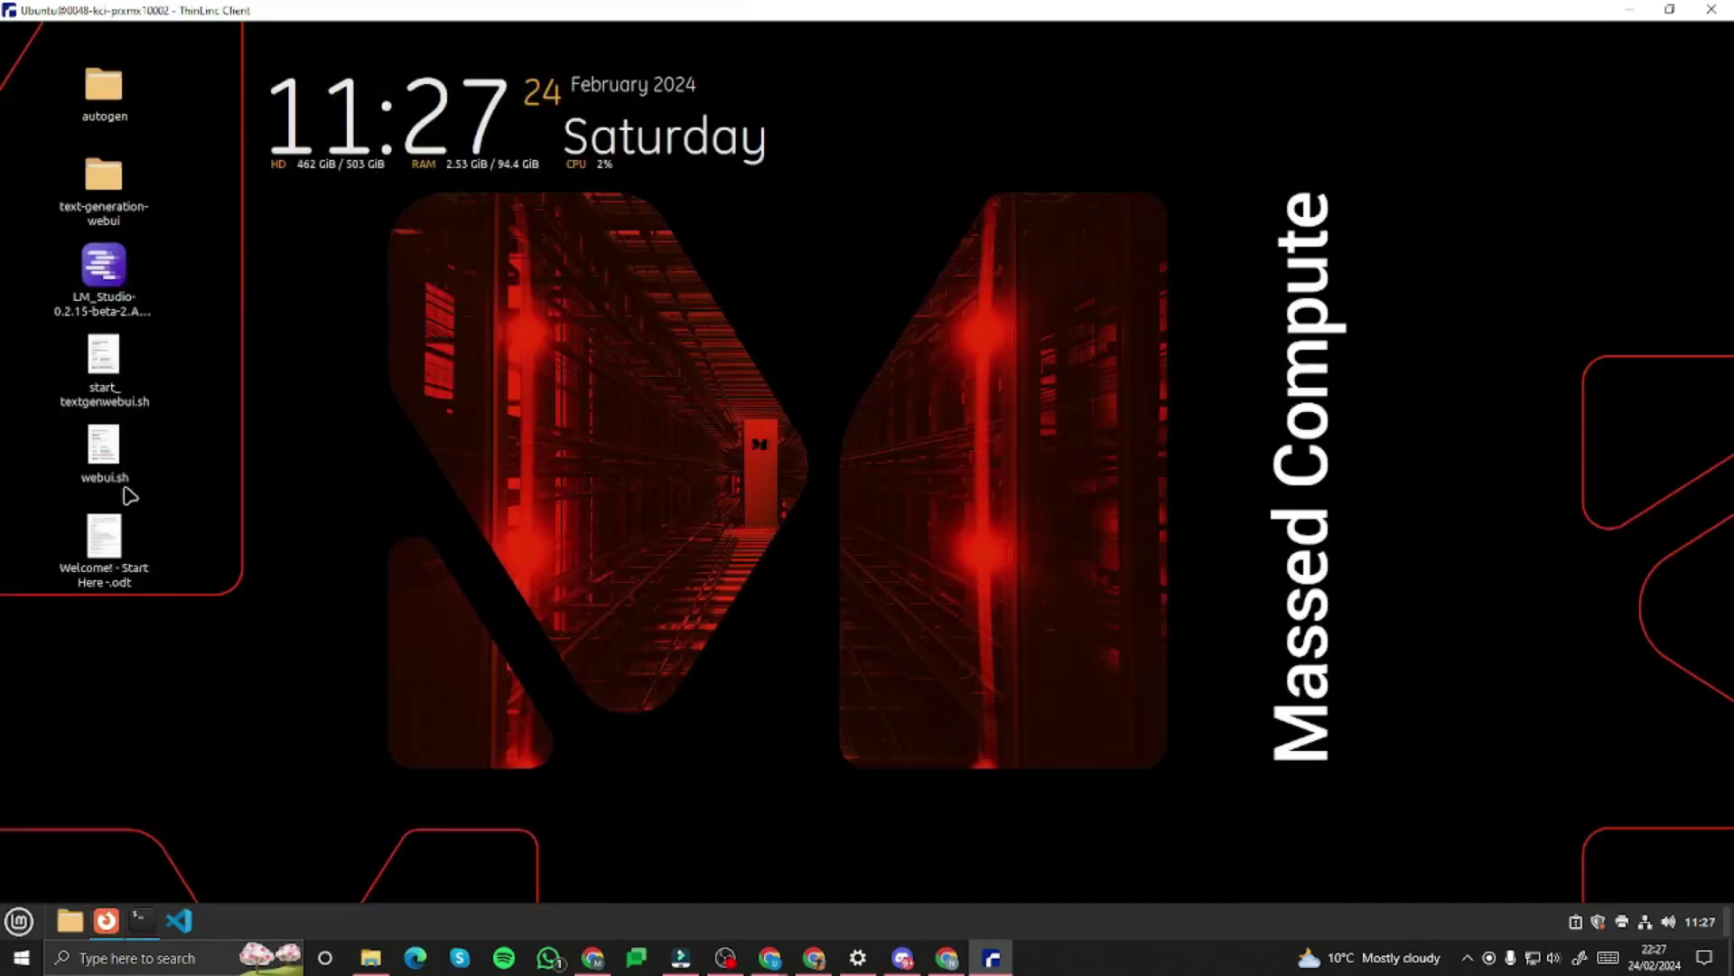
key(alt+Tab)
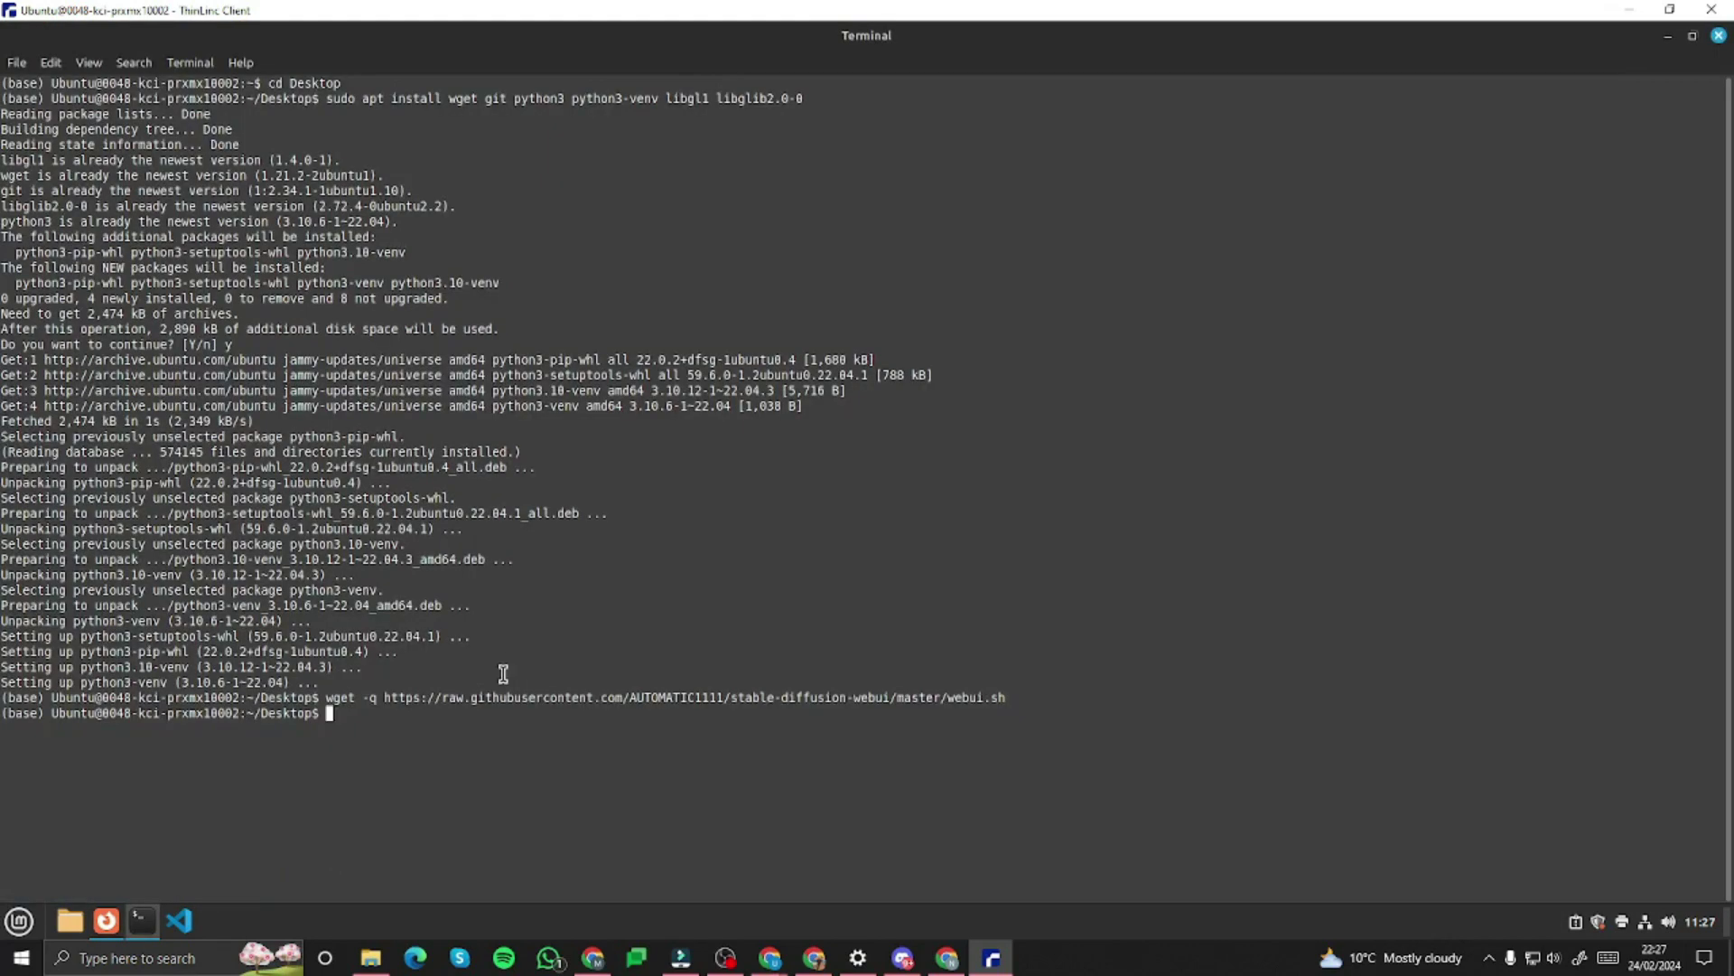
Make webui.sh executable with 'chmod +x webui.sh' and launch the install with './webui.sh'.
text(chmod +x webui.sh)
key(Return)
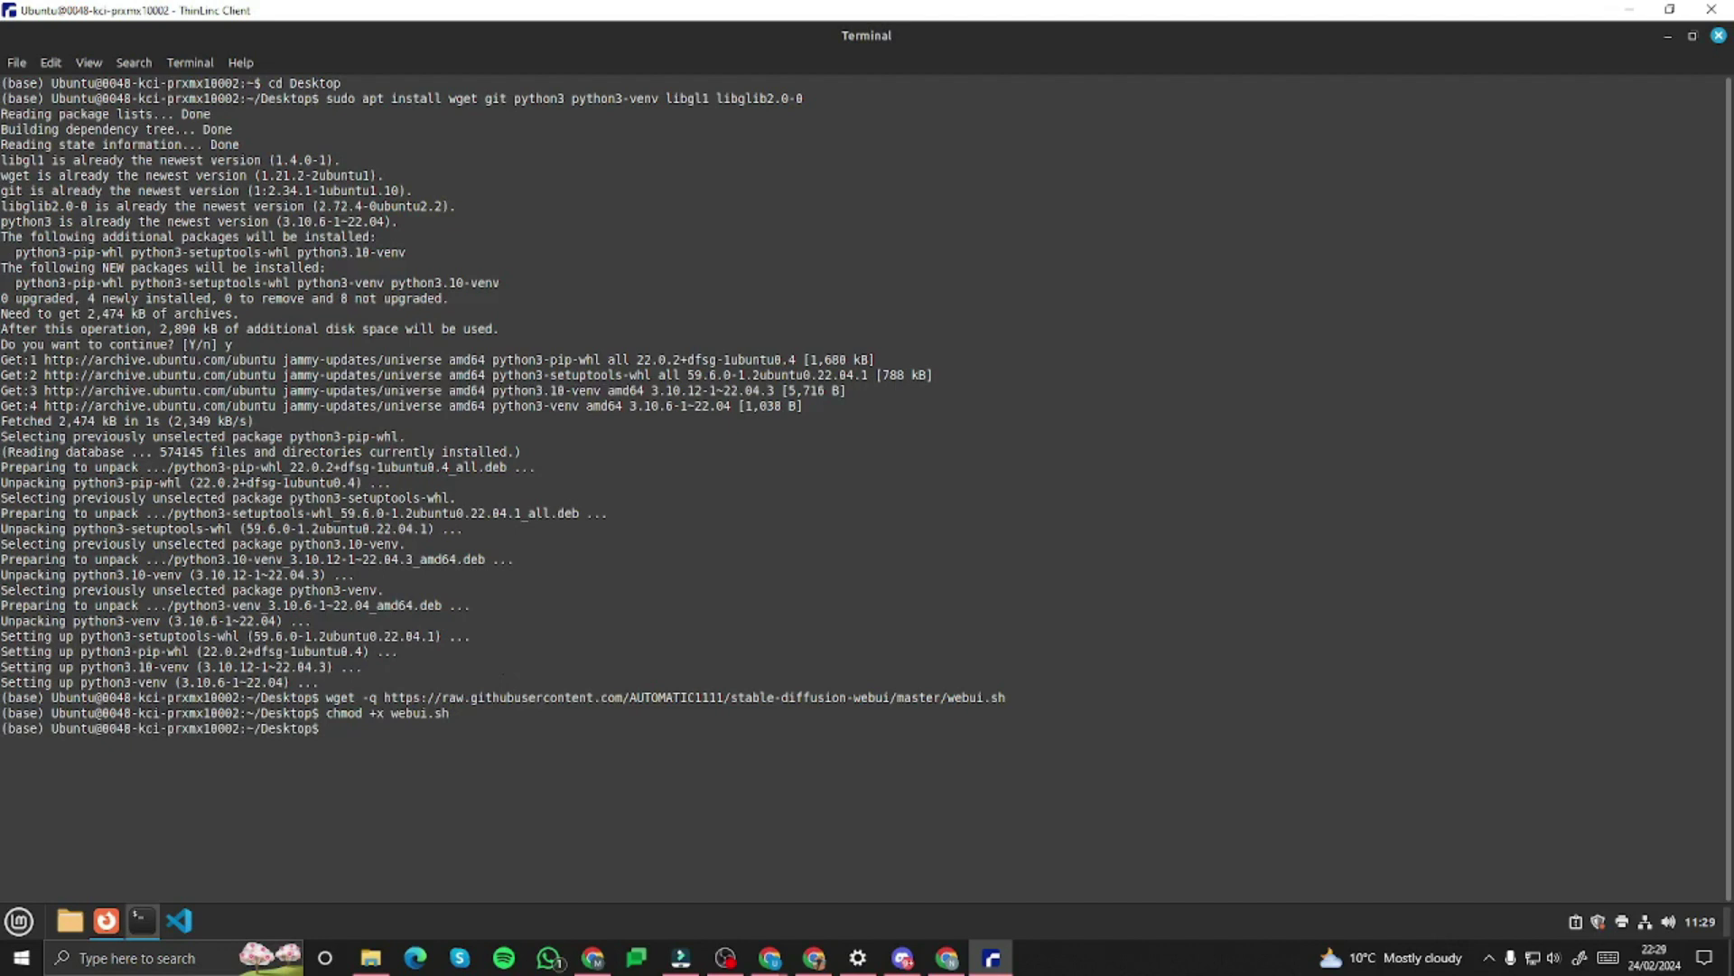
text(./webui.sh)
key(Return)
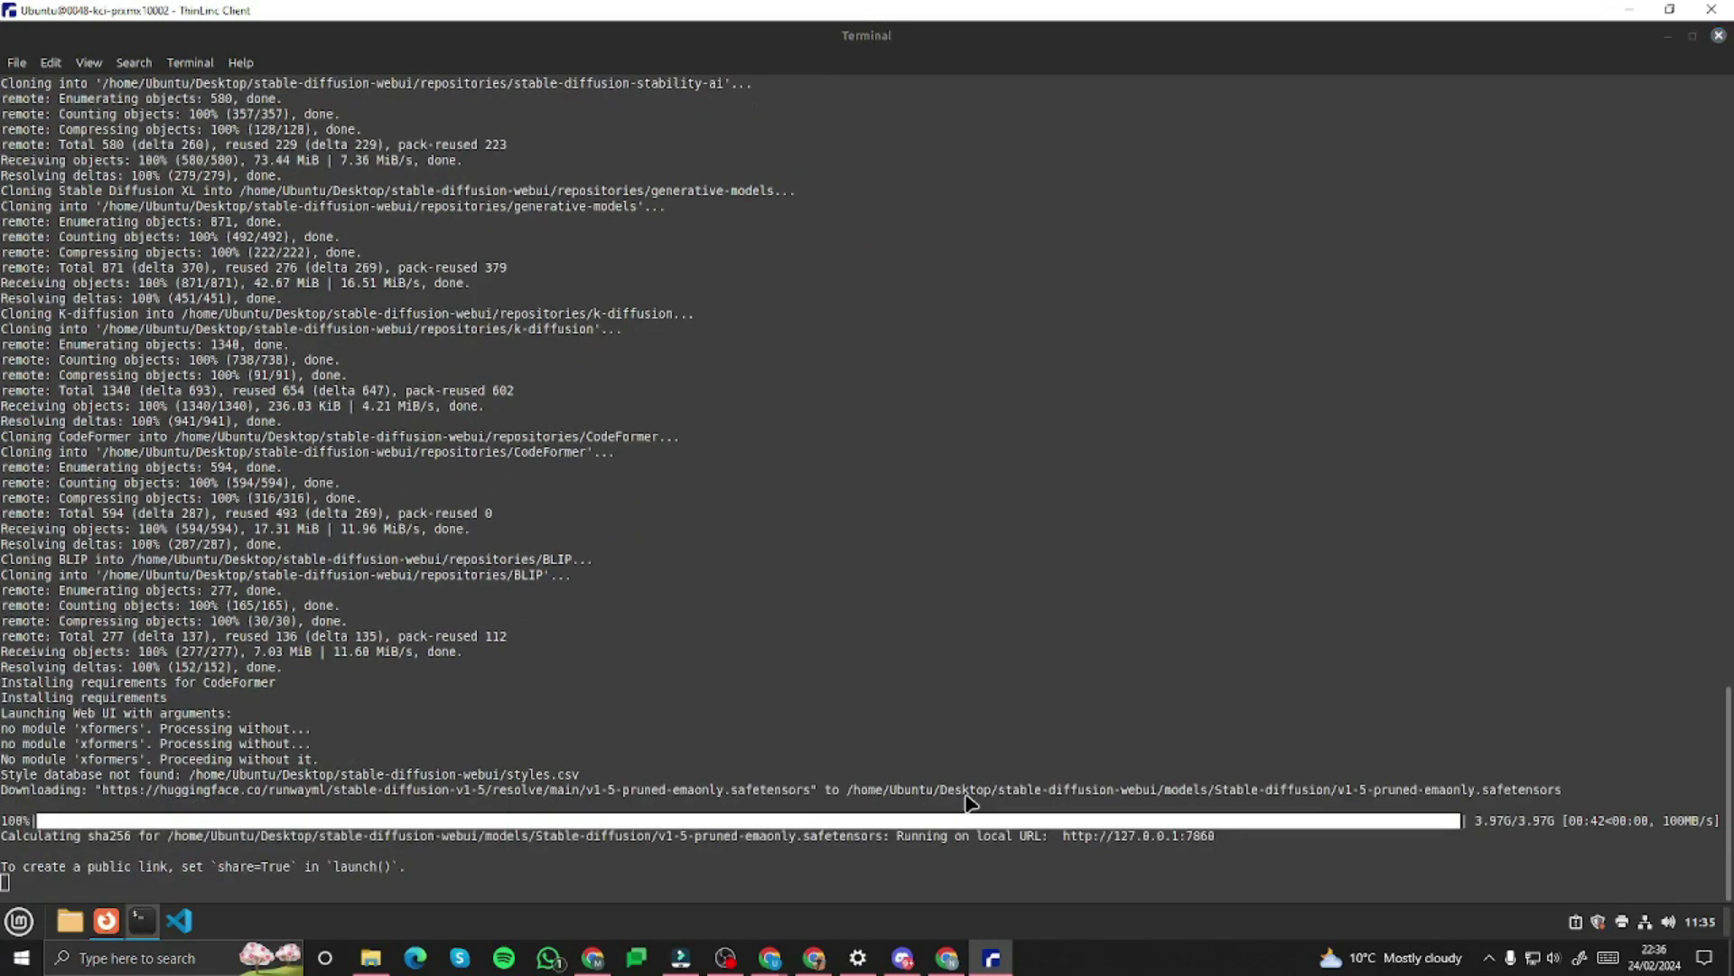
Maximize the browser showing the local web UI and begin the txt2img prompt 'Nature Landscape'.
key(alt+Tab)
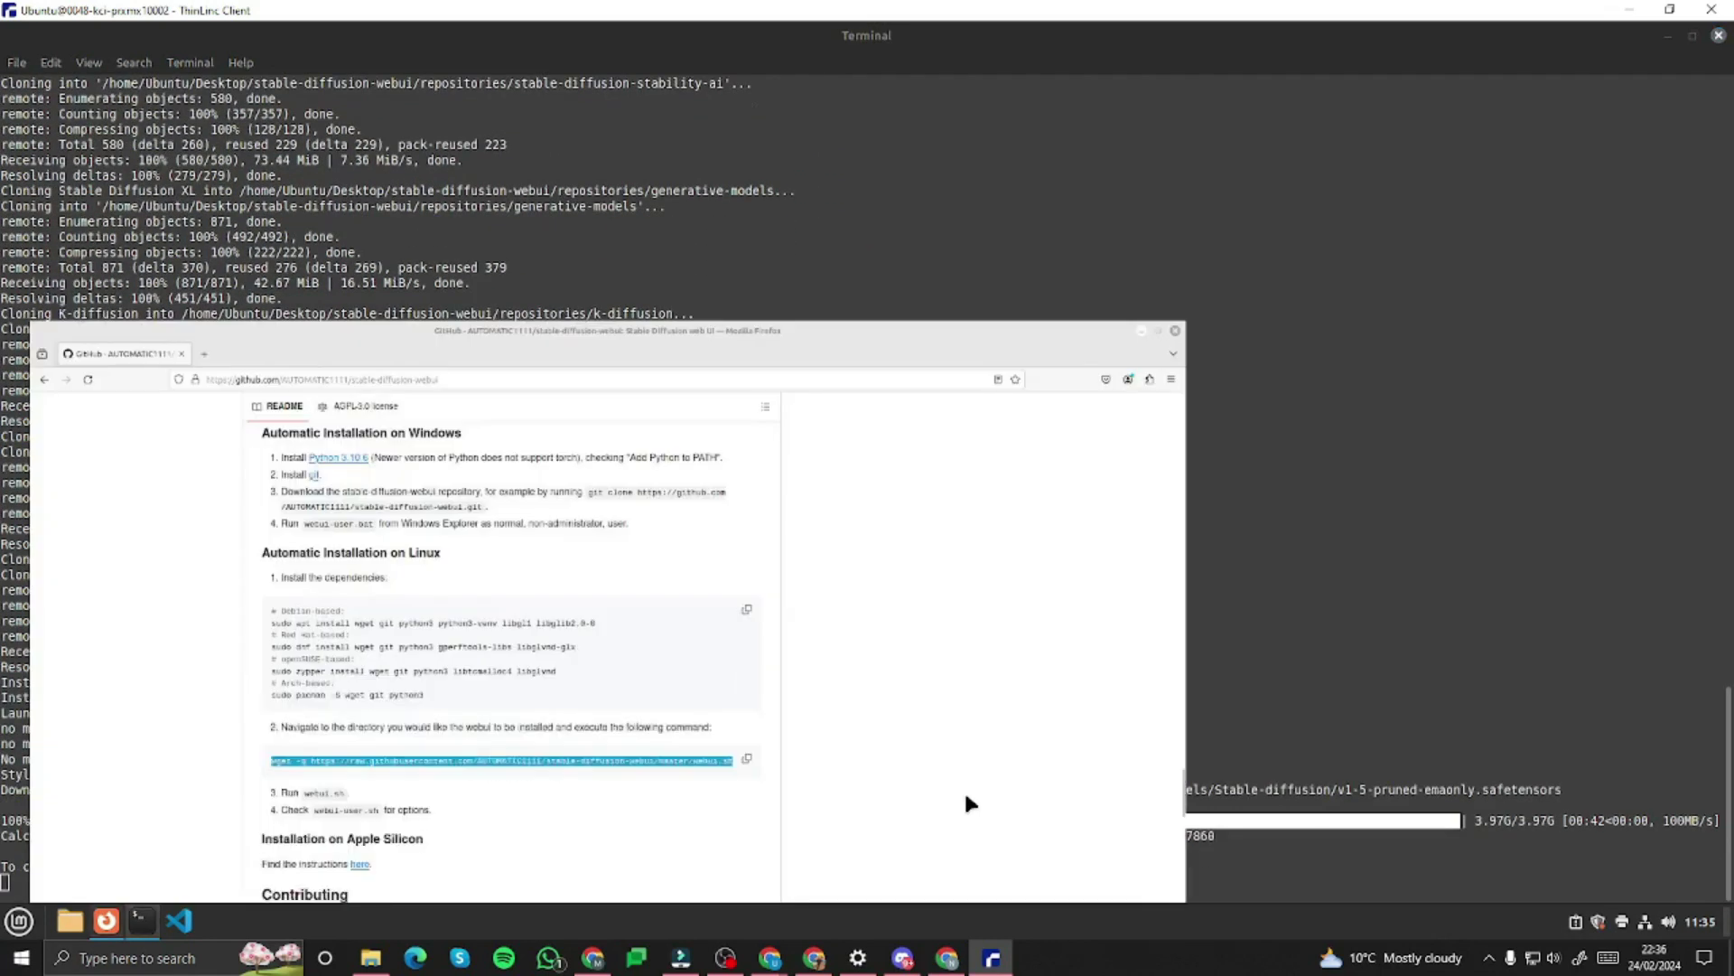
key(super+Up)
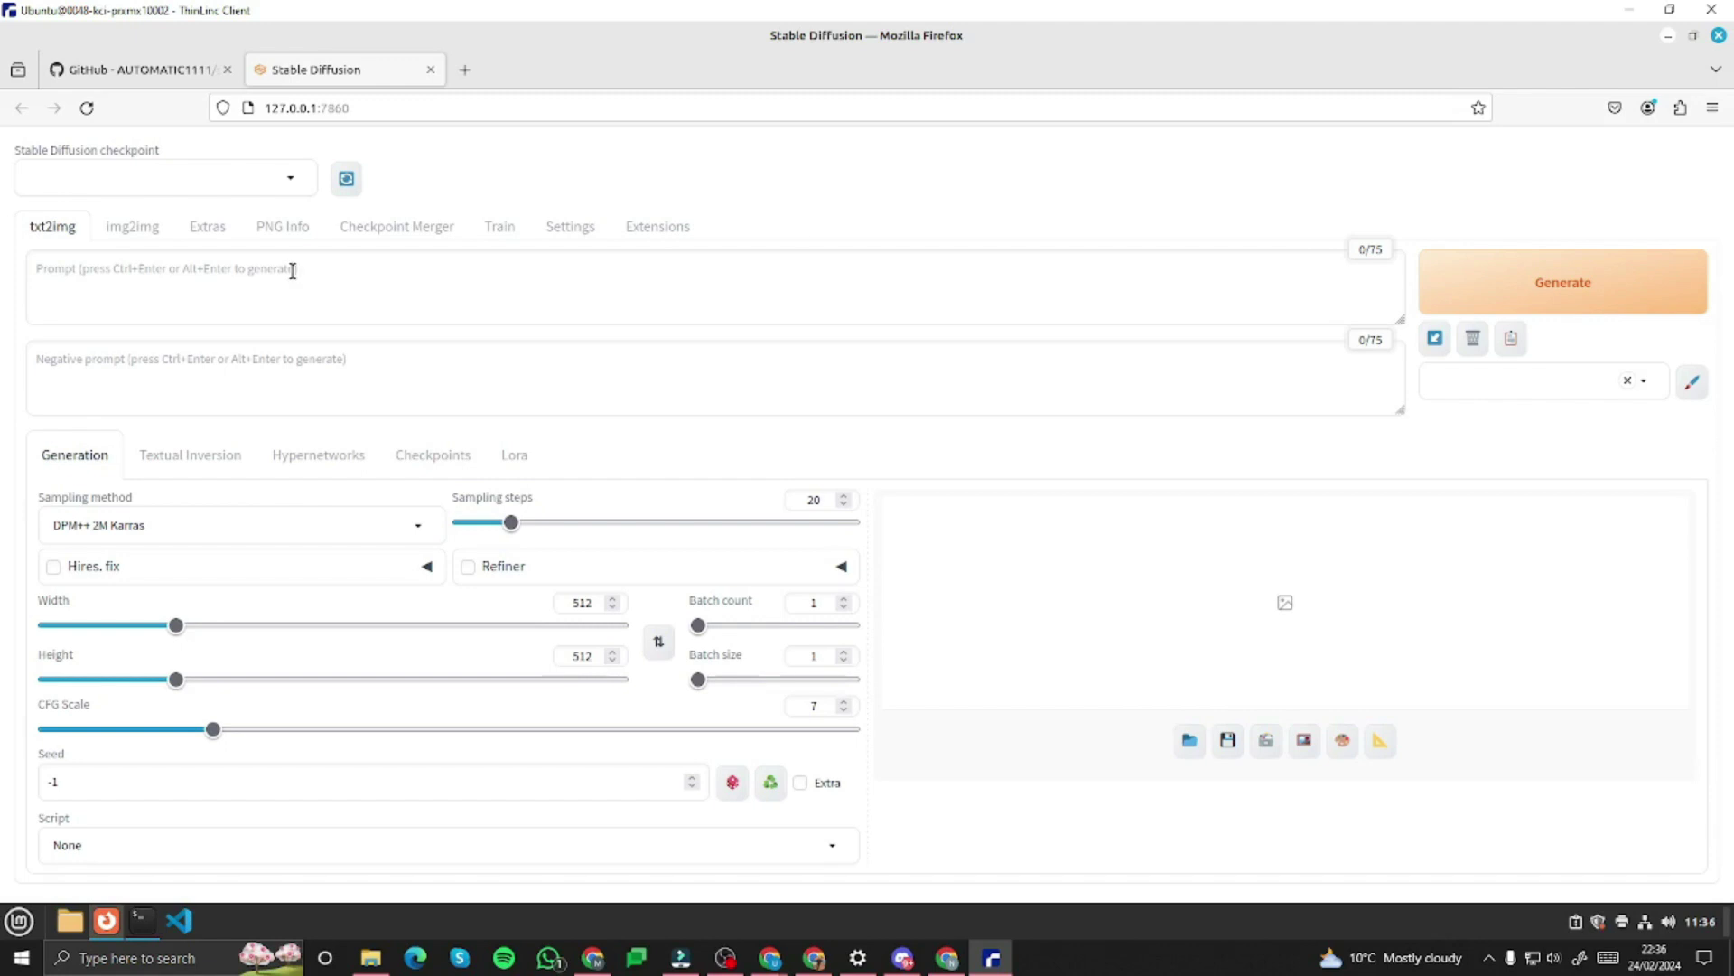
click(293, 271)
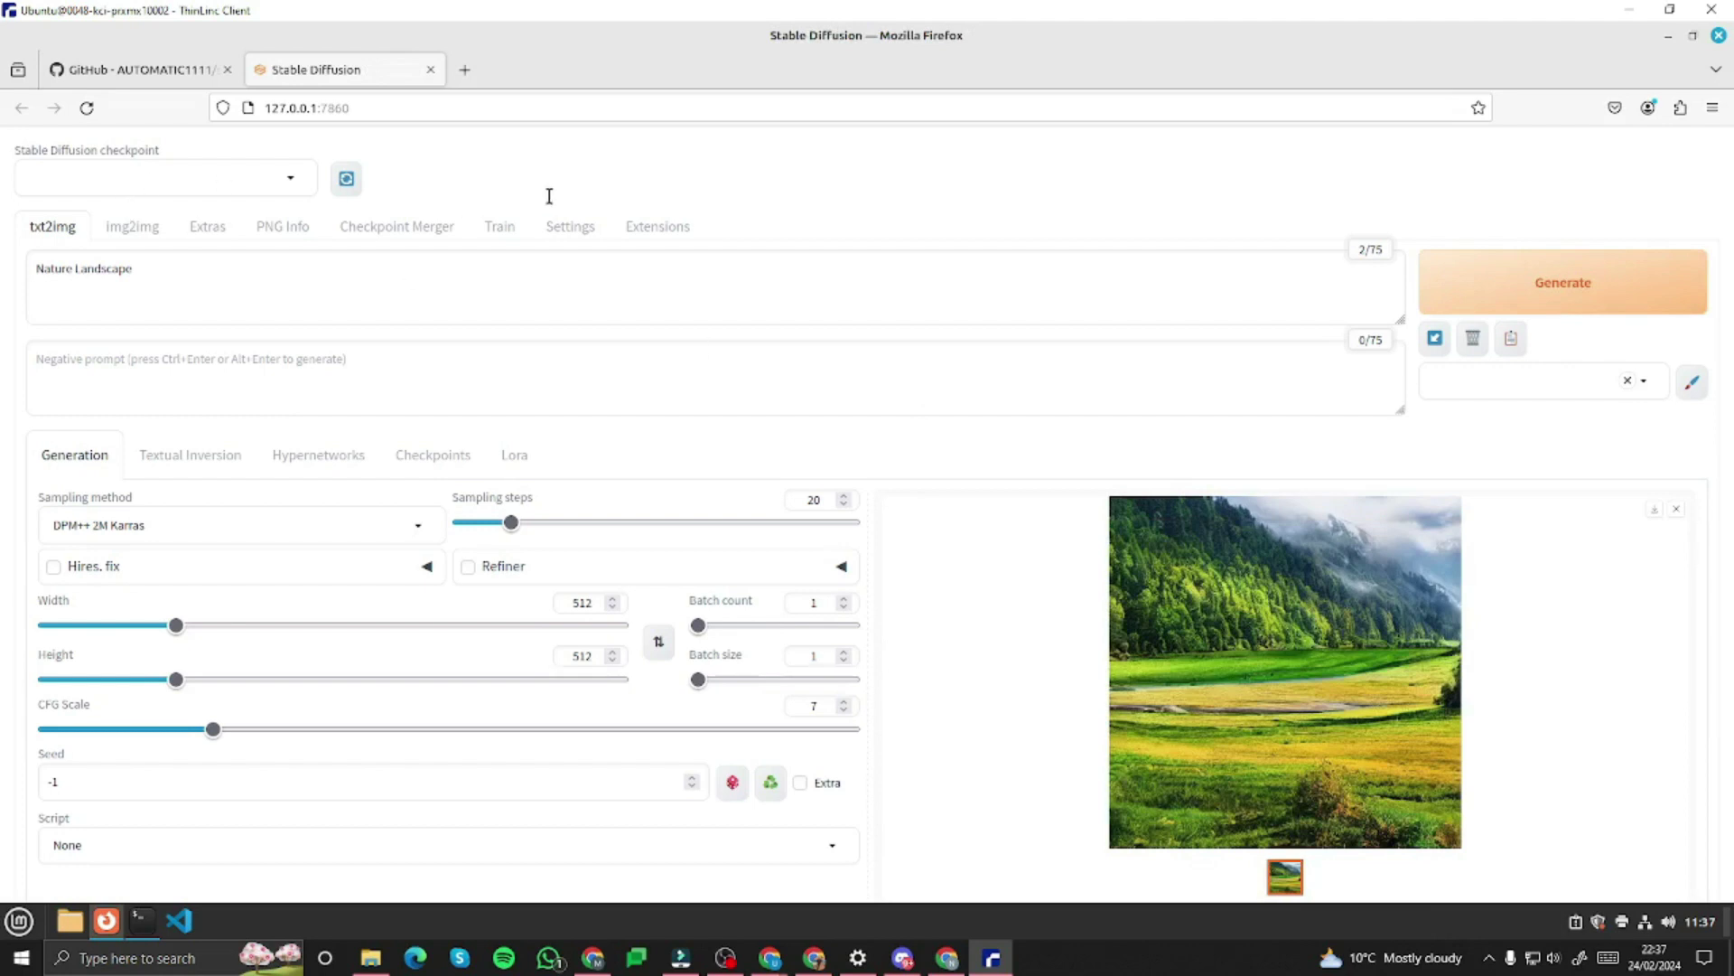
Open the web UI's Extensions page and copy the sdweb-easy-stablecascade-diffusers clone URL from GitHub.
click(658, 229)
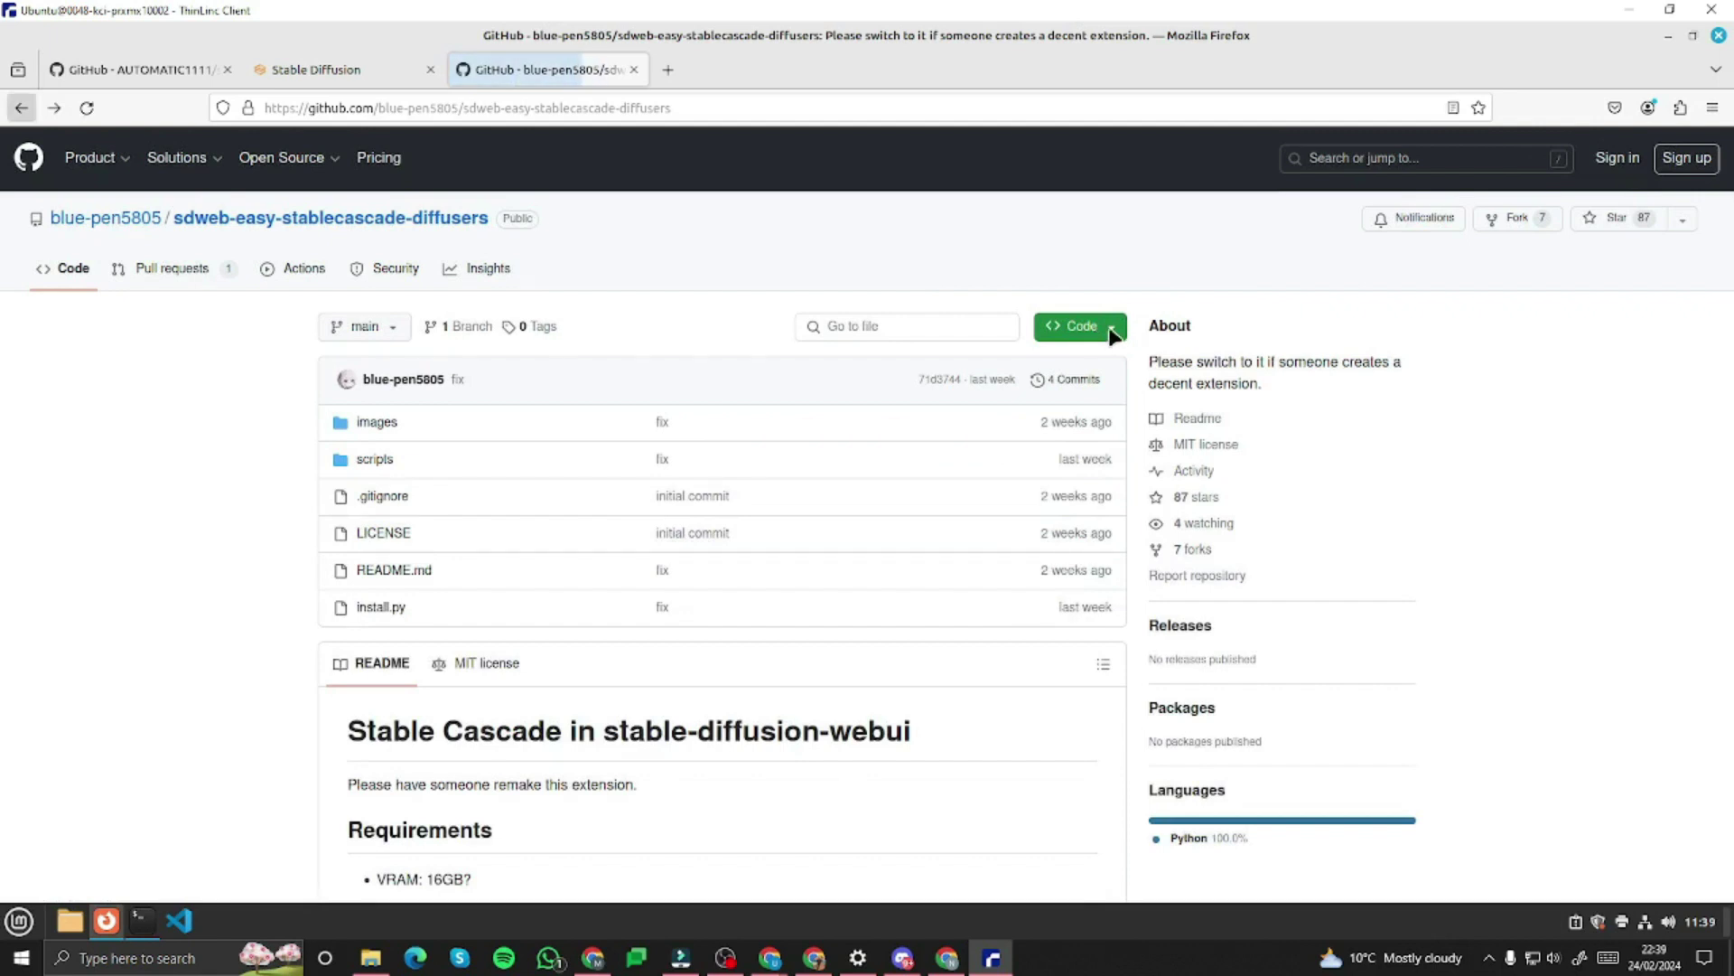
click(1111, 329)
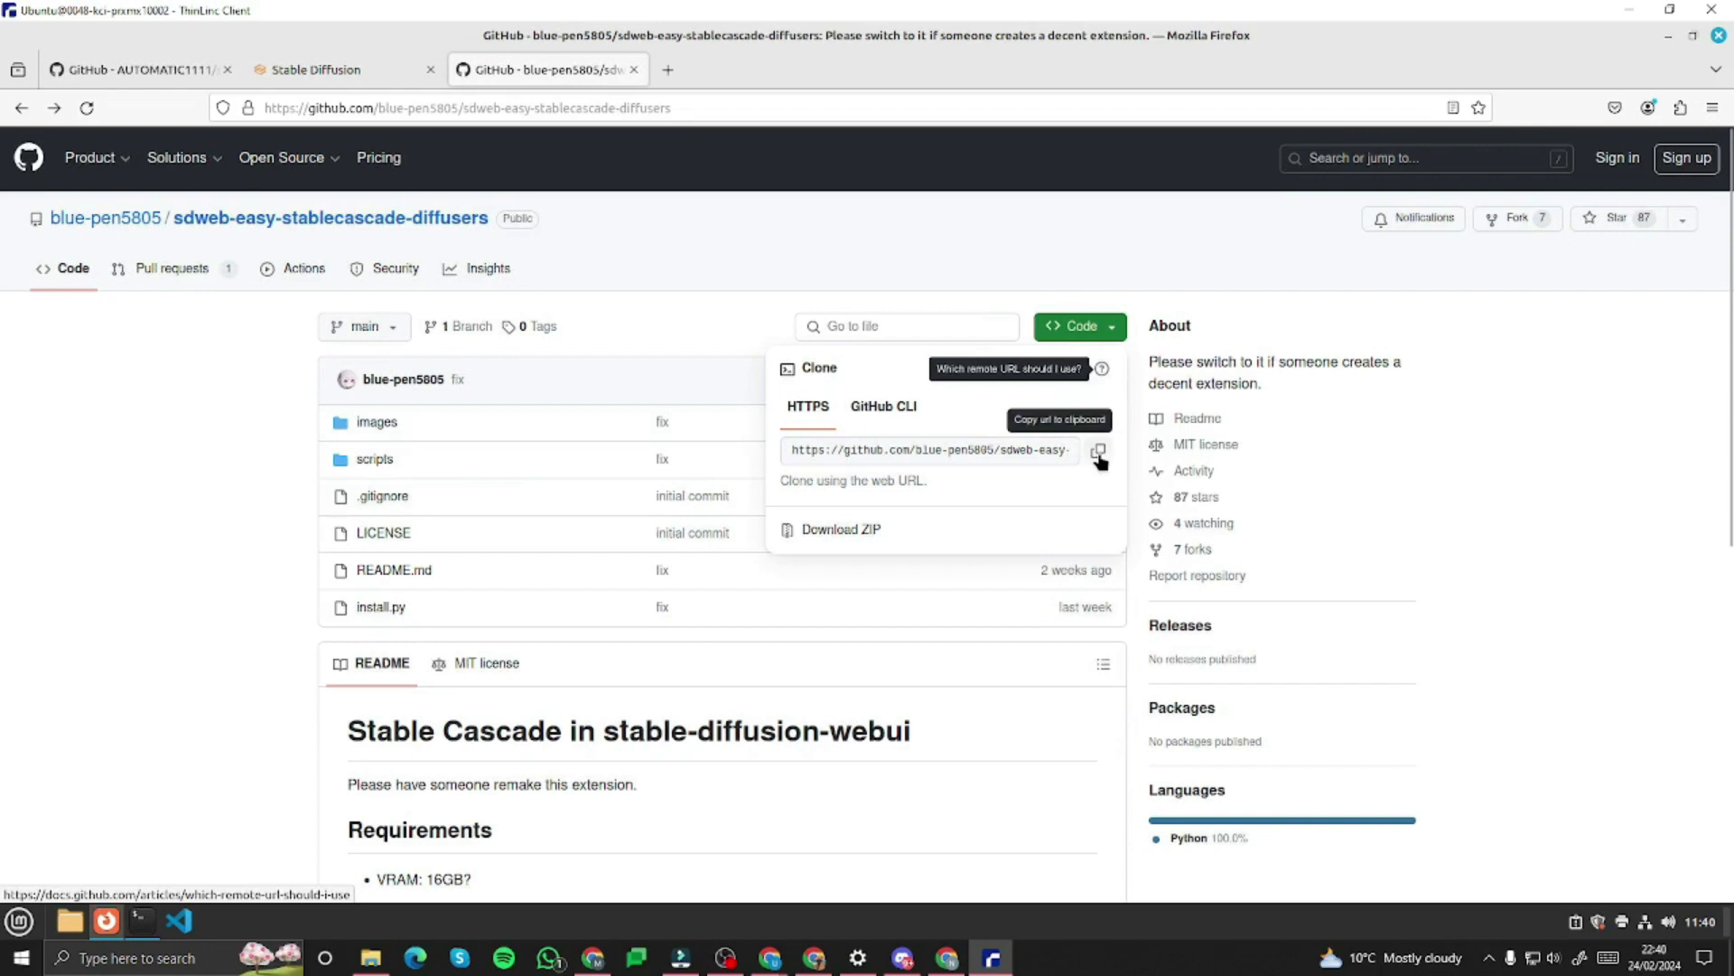
click(307, 72)
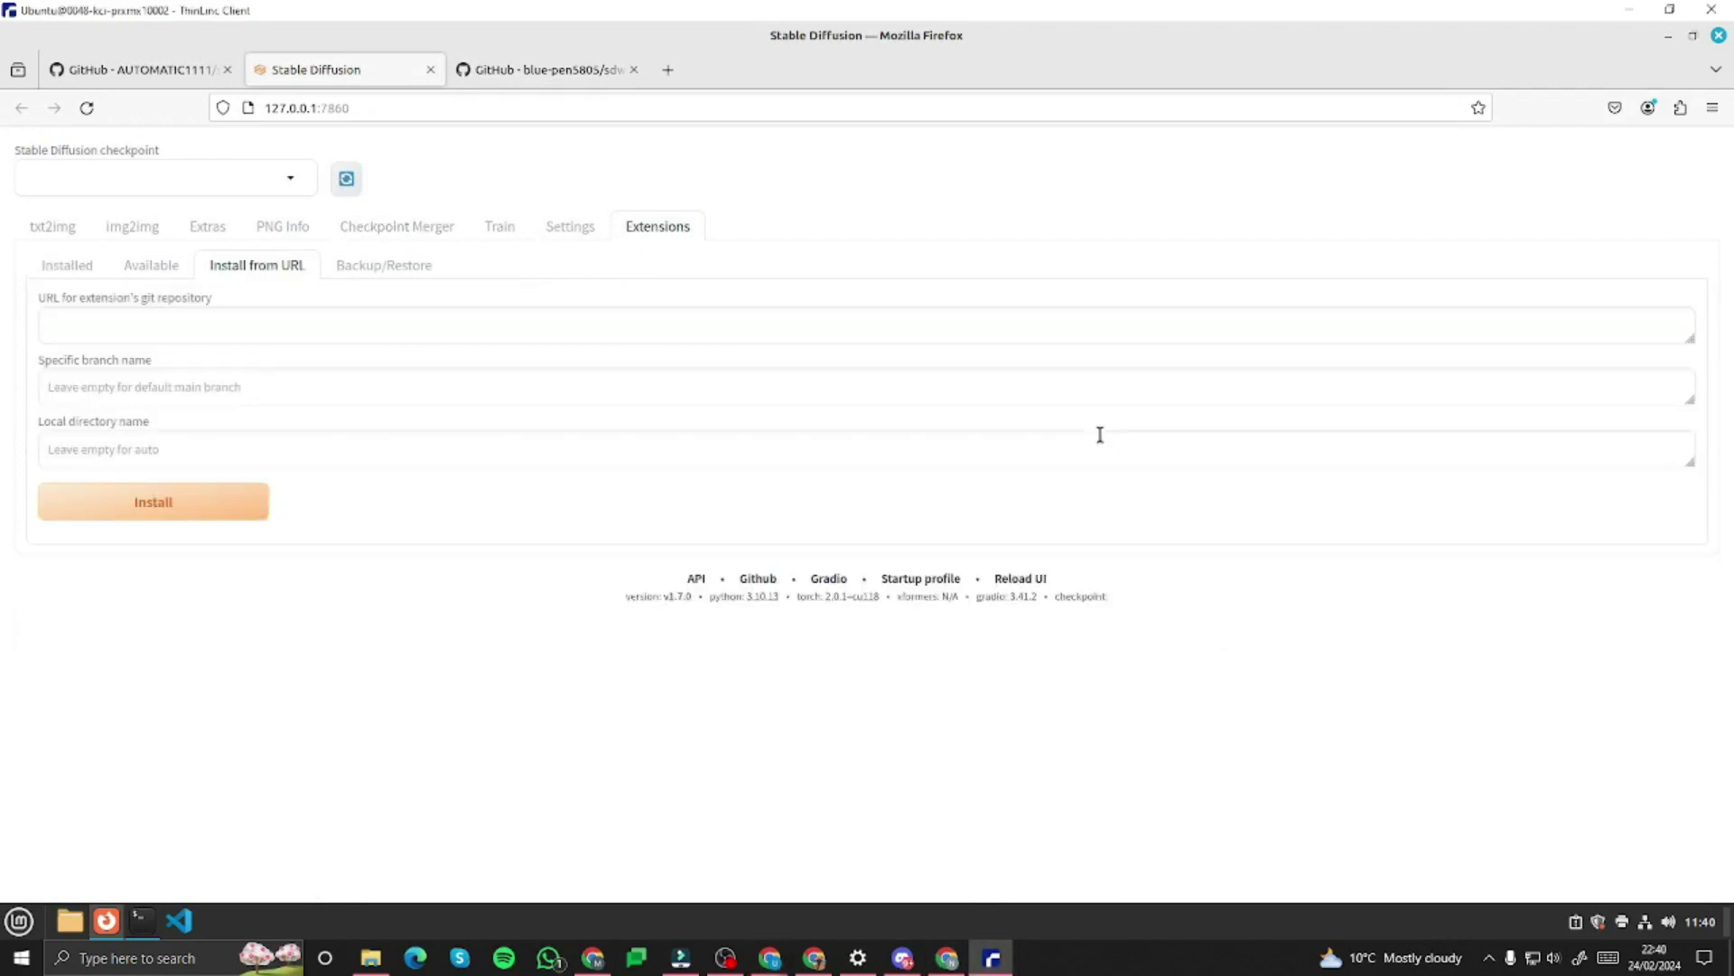
Paste the sdweb-easy-stablecascade-diffusers git URL into Install from URL and start installing it.
click(142, 322)
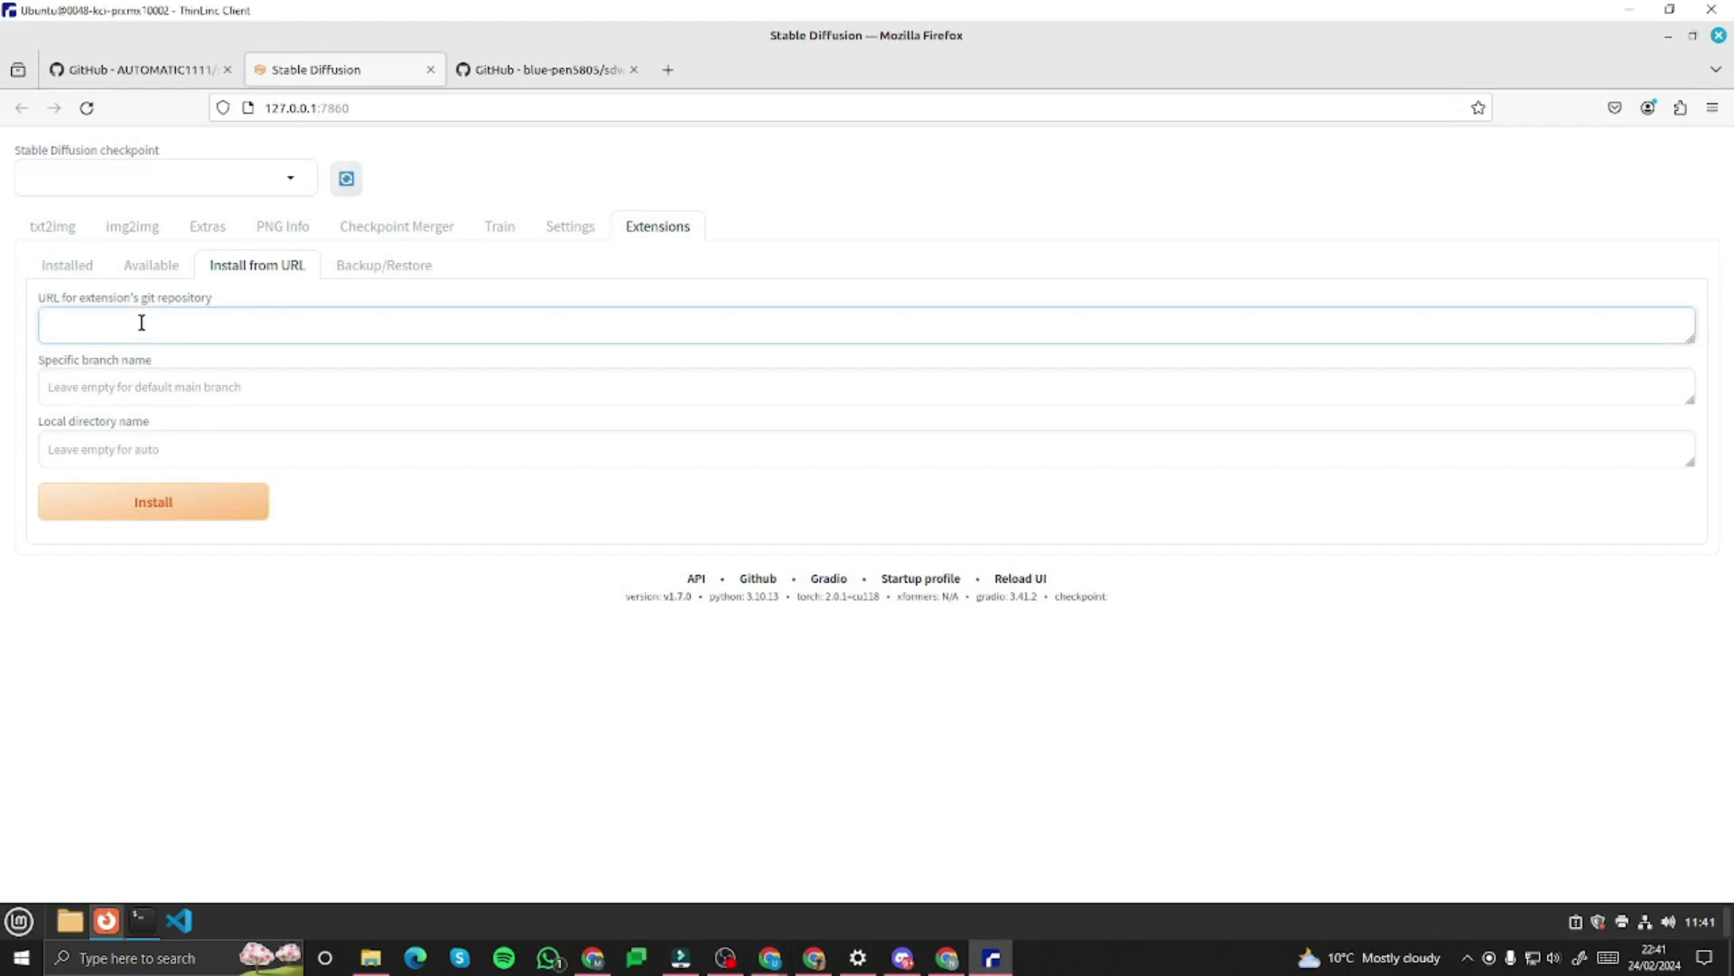
key(ctrl+v)
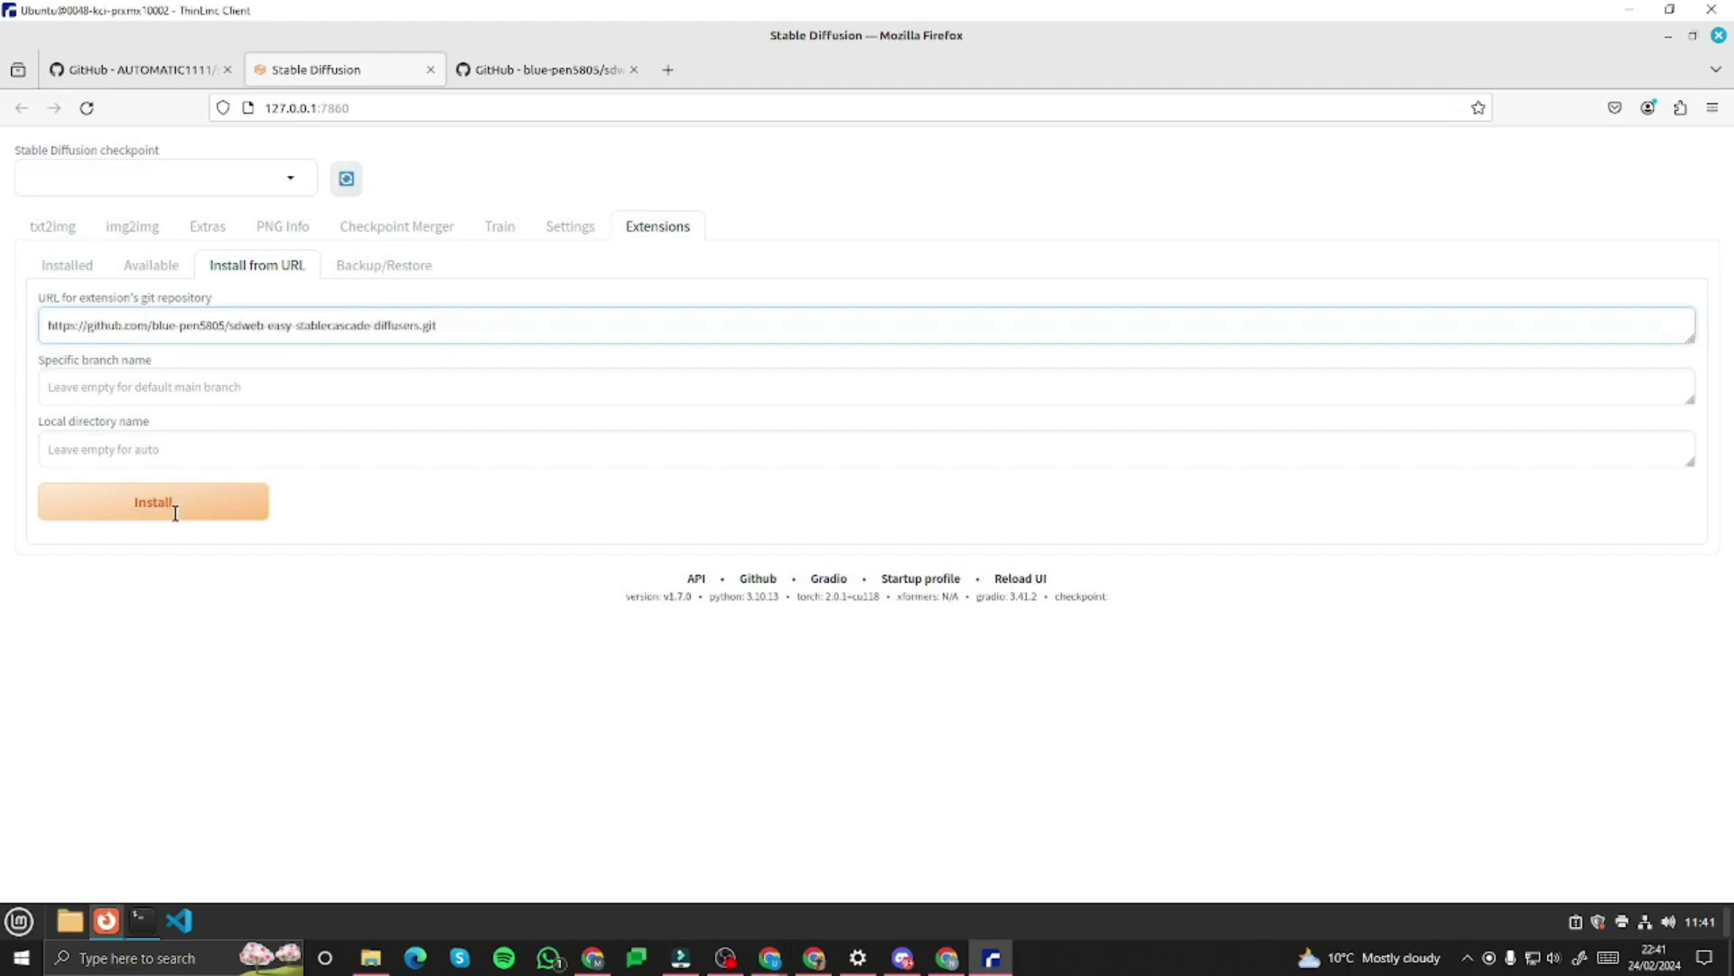
click(177, 517)
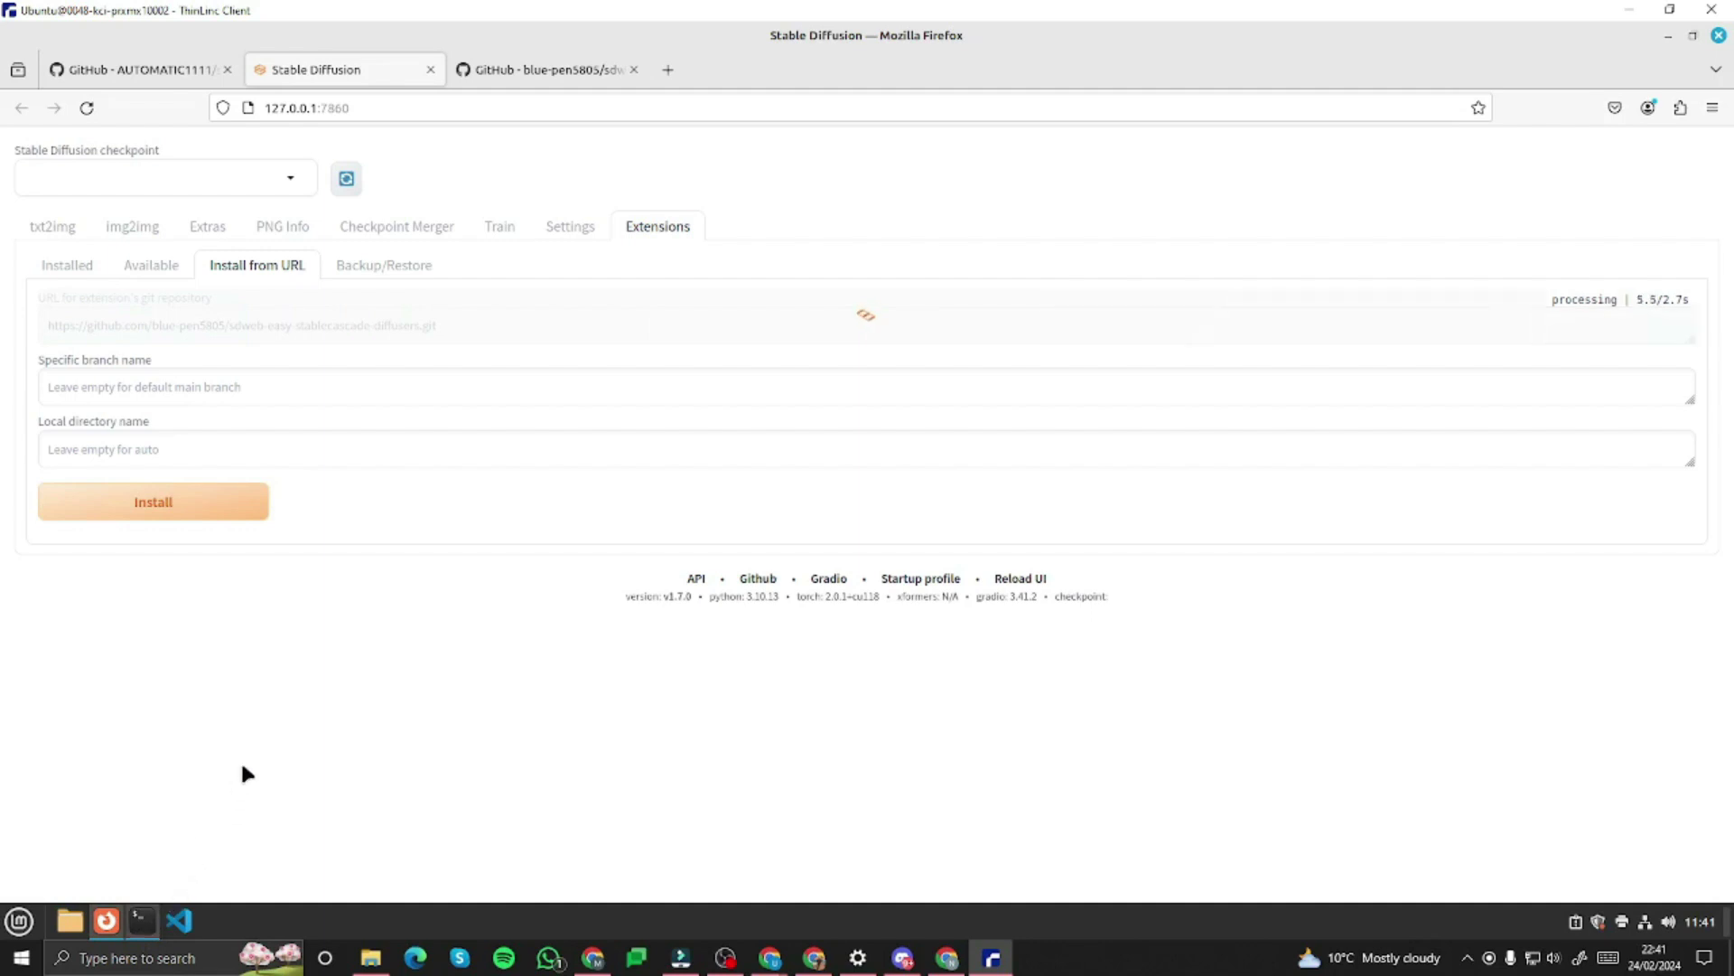
mouse_move(140, 920)
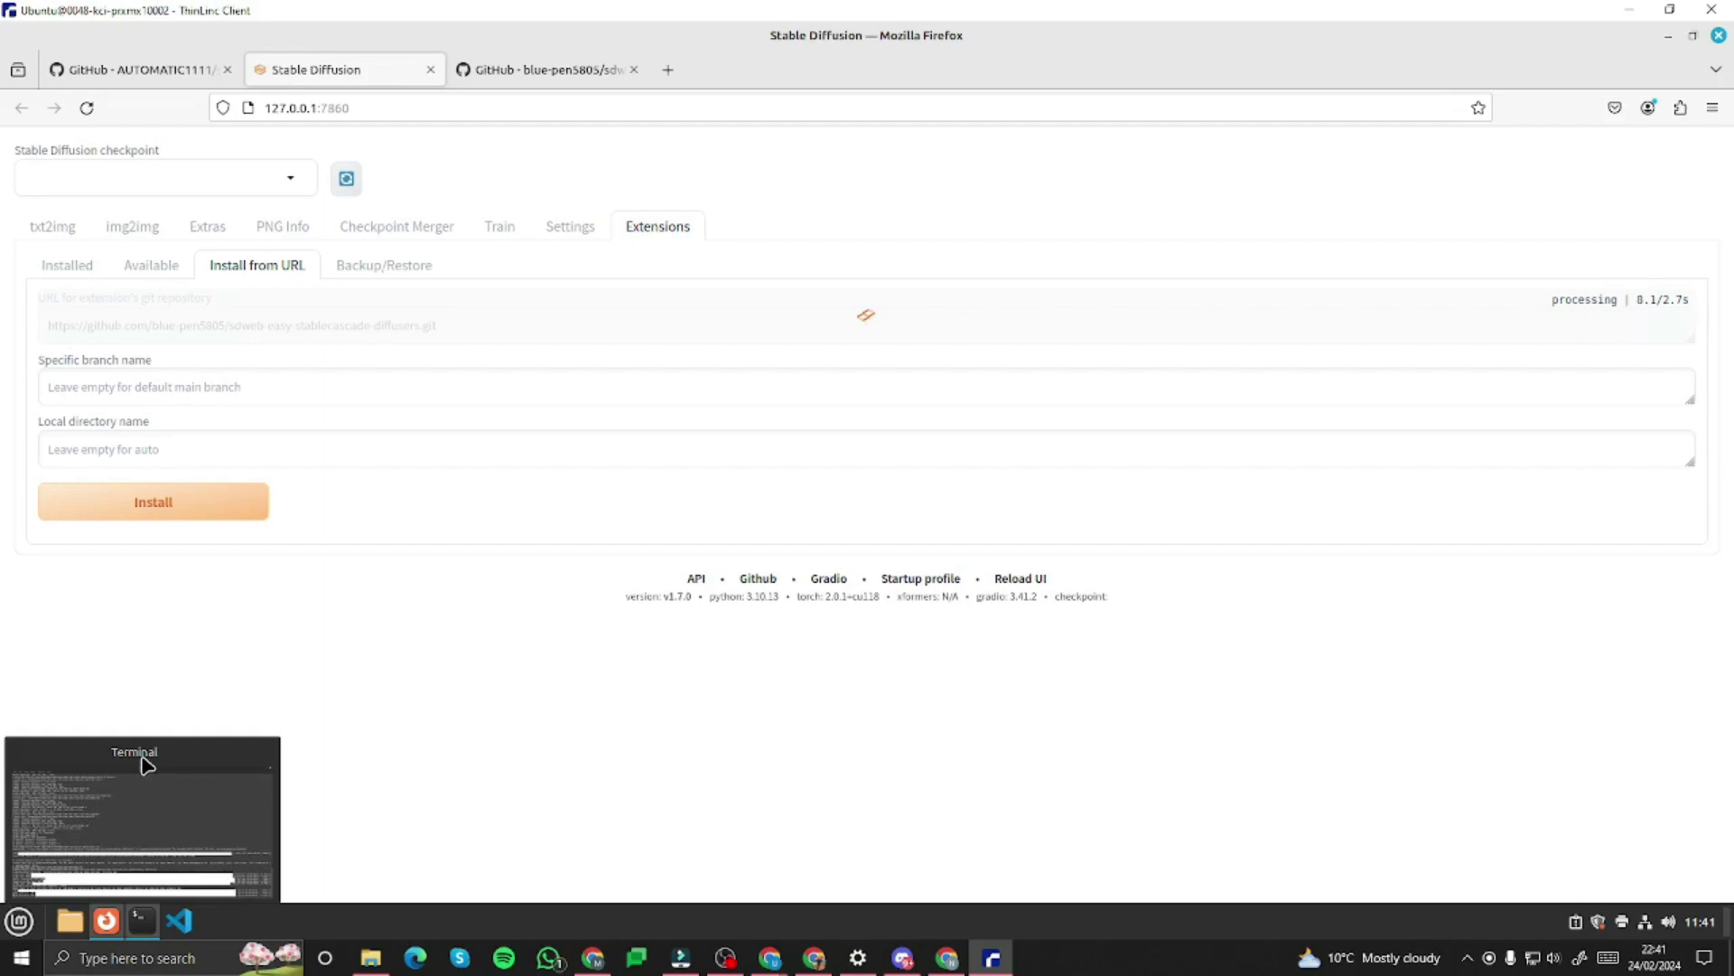
Watch the terminal log installing diffusers@wuerstchen-v3, then go back to the web UI.
click(147, 763)
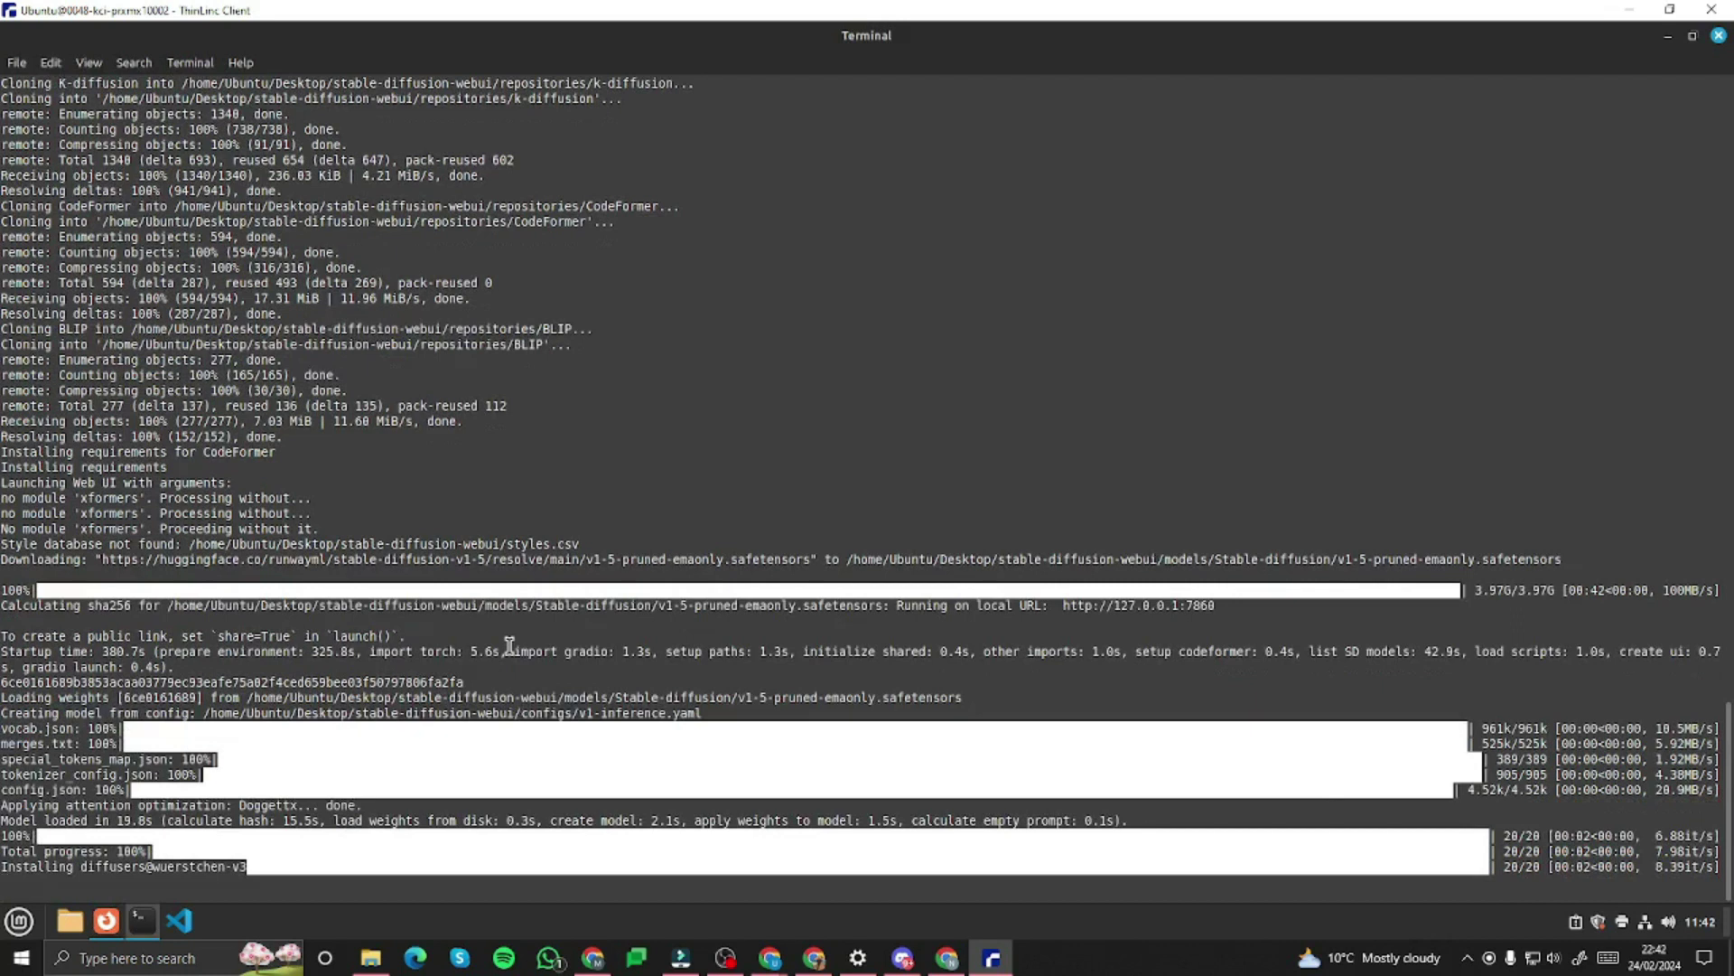
mouse_move(106, 920)
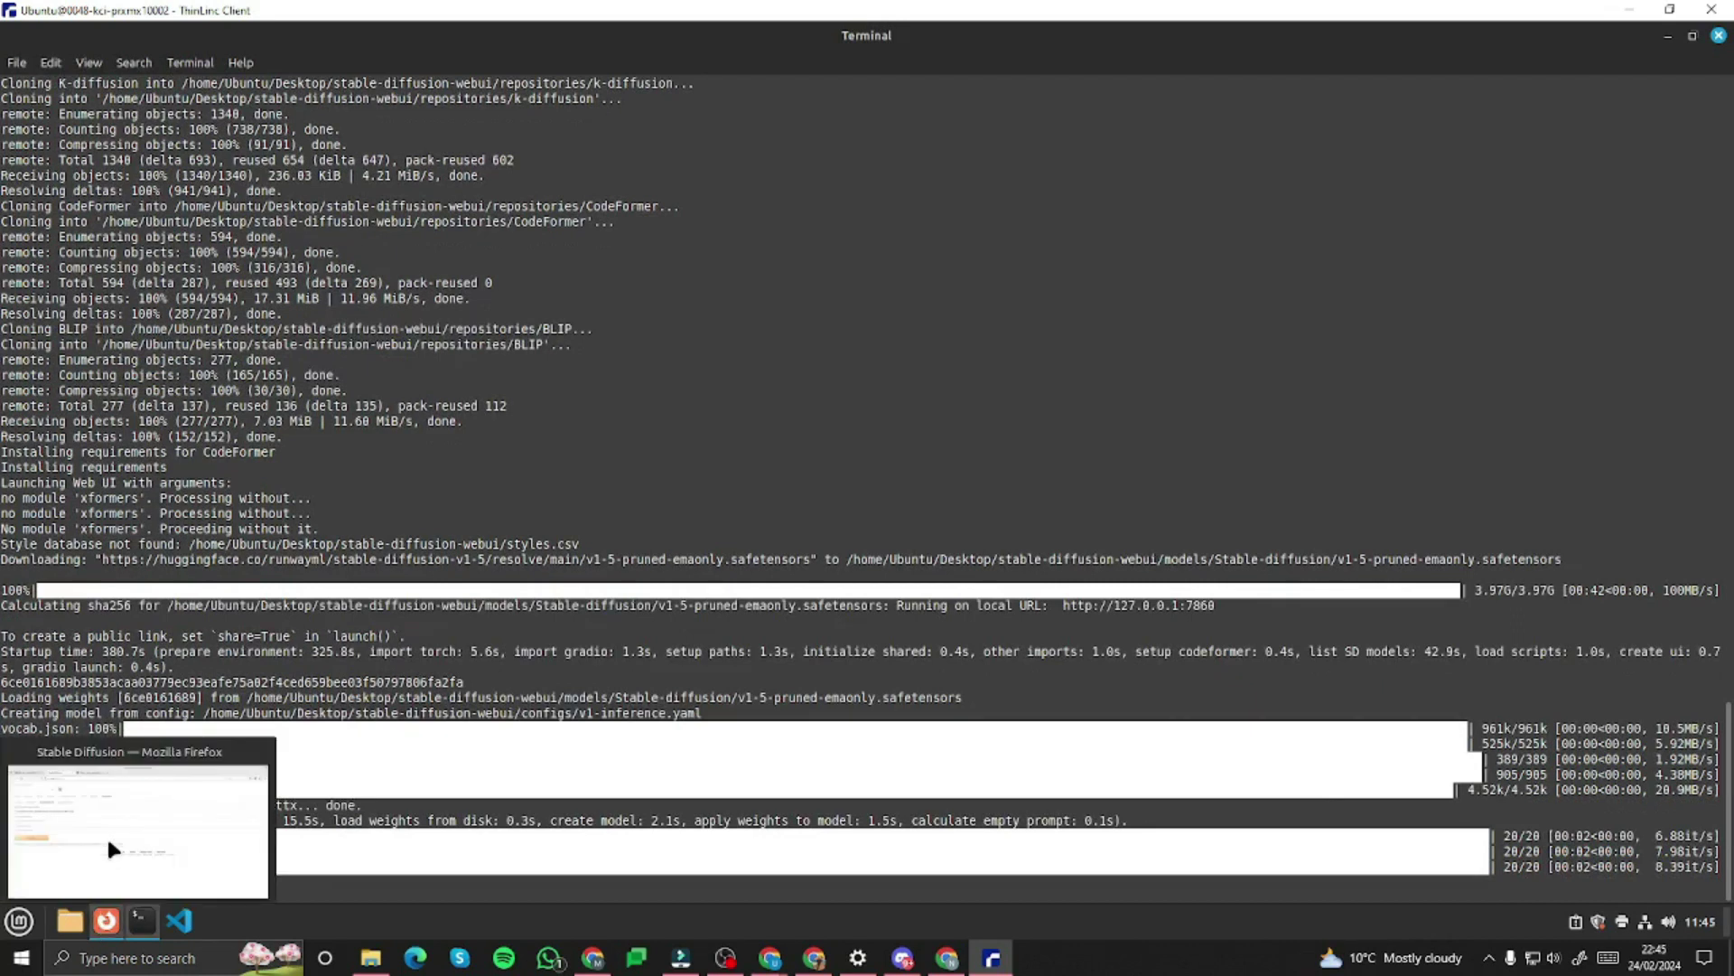
click(108, 842)
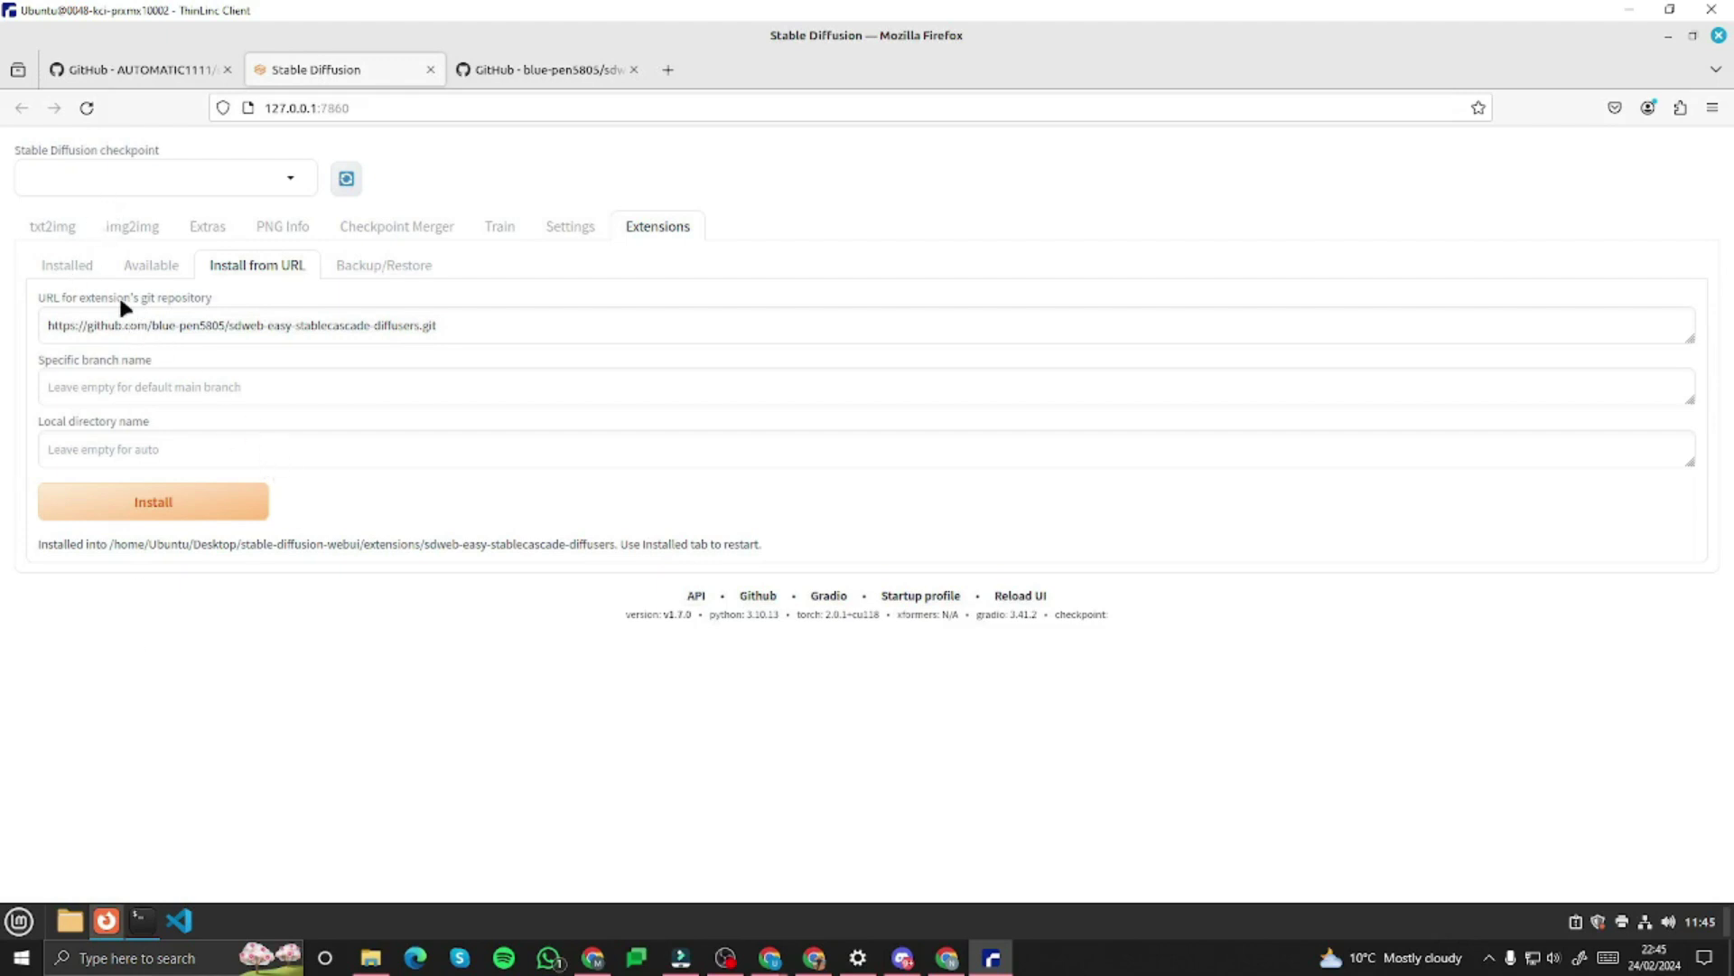
Enable sdweb-easy-stablecascade-diffusers under Installed extensions and open the StableCascade tab after restarting.
click(71, 265)
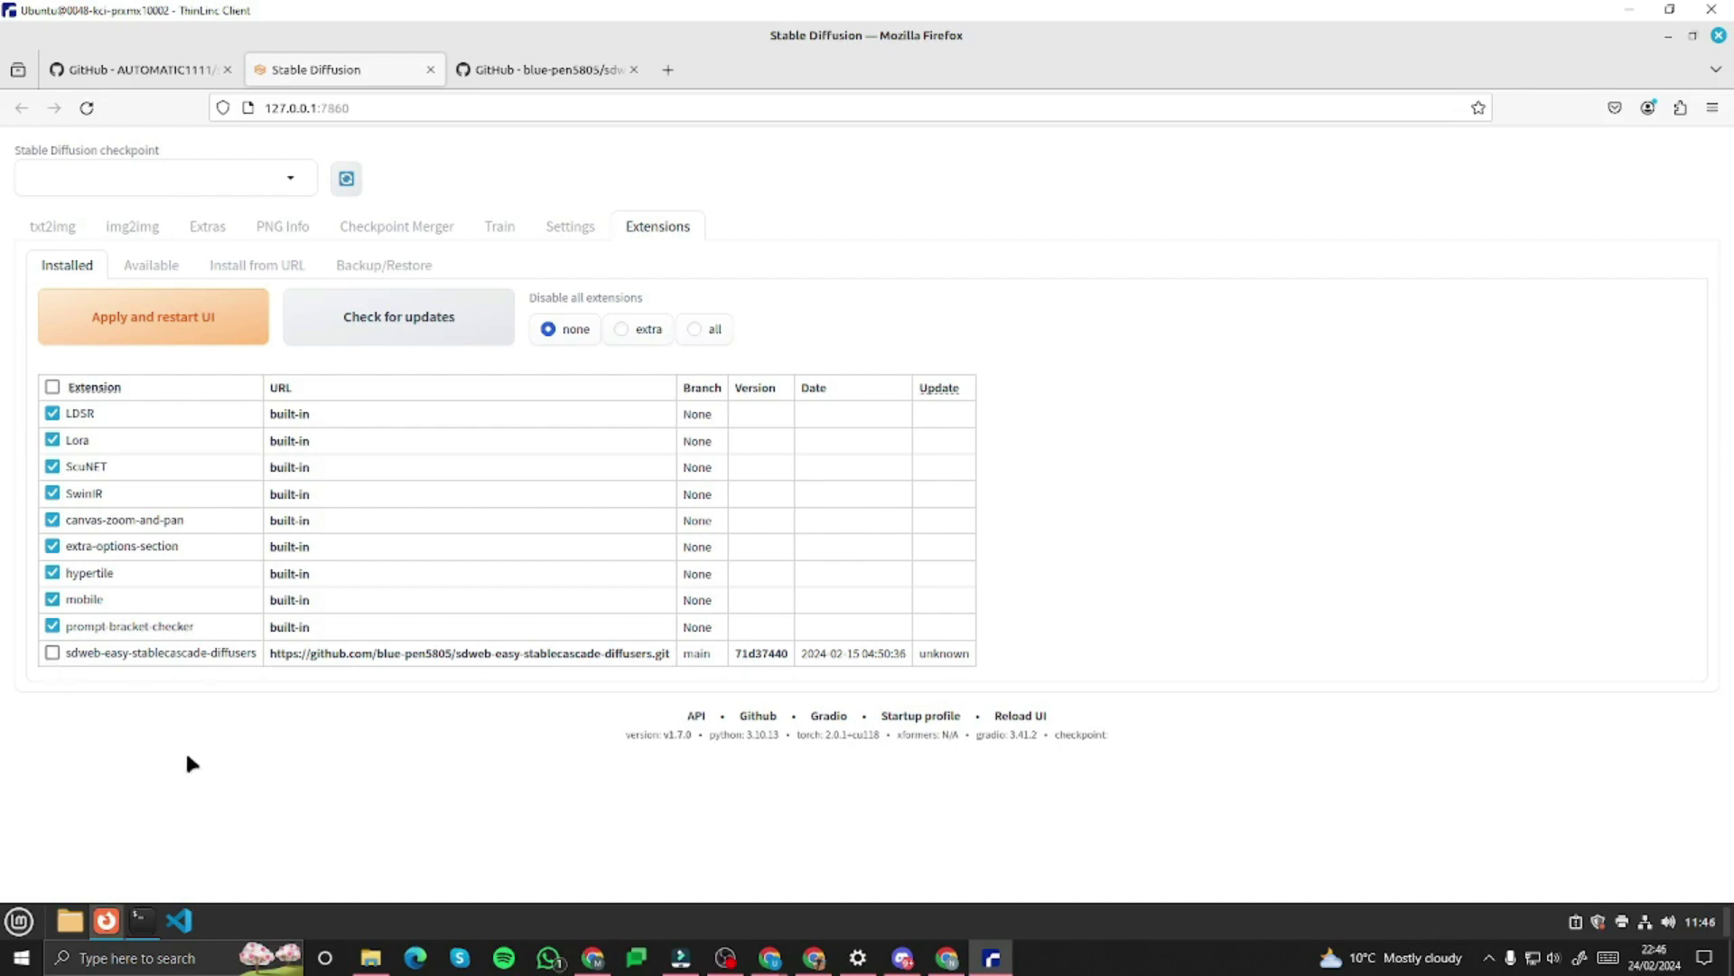
click(53, 652)
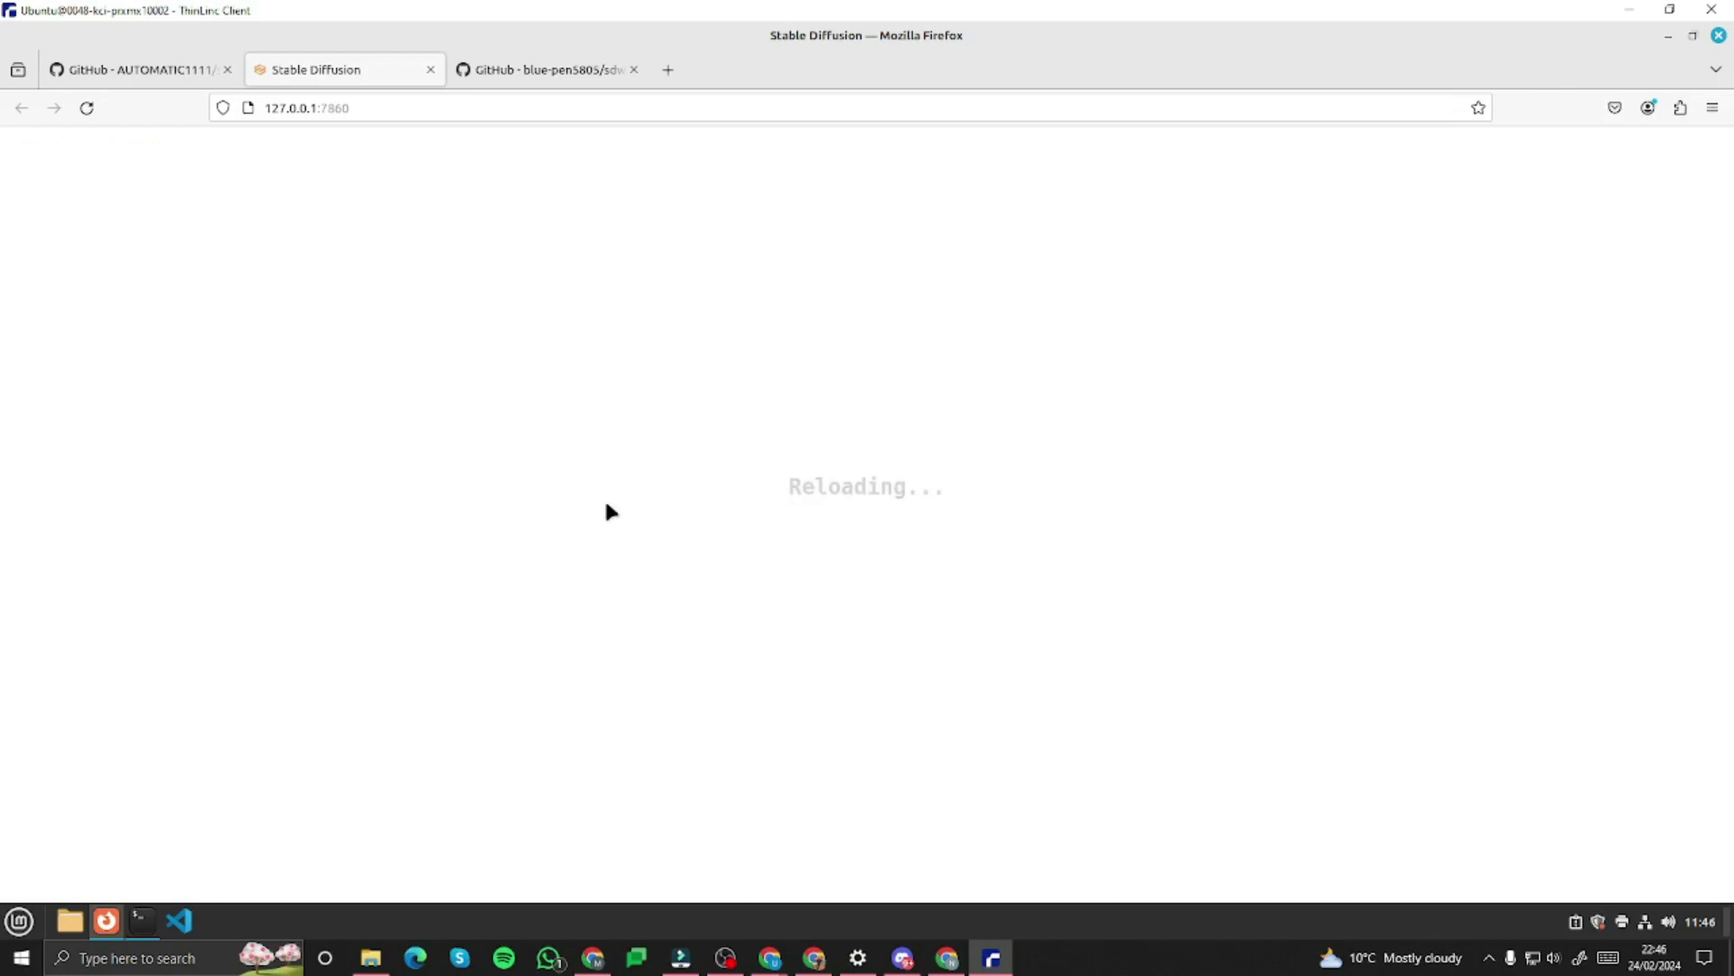
click(596, 231)
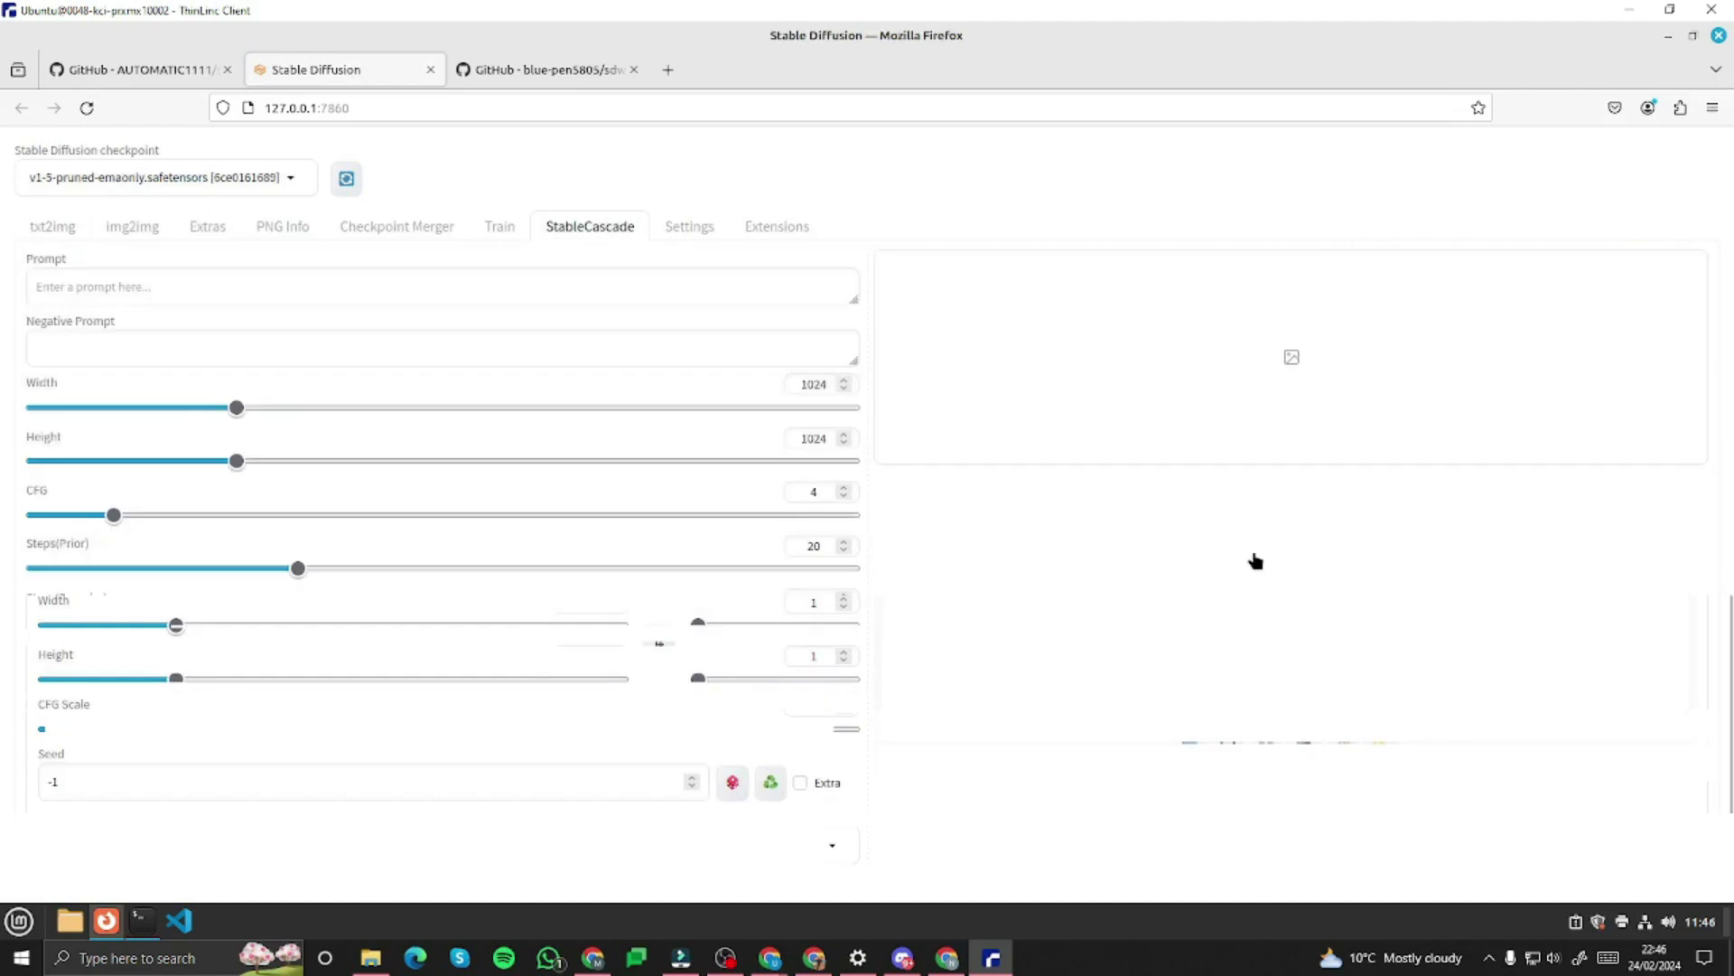
Enter the StableCascade prompt 'A boy with a cowboy hat' and start generating at 1024×1024.
click(101, 286)
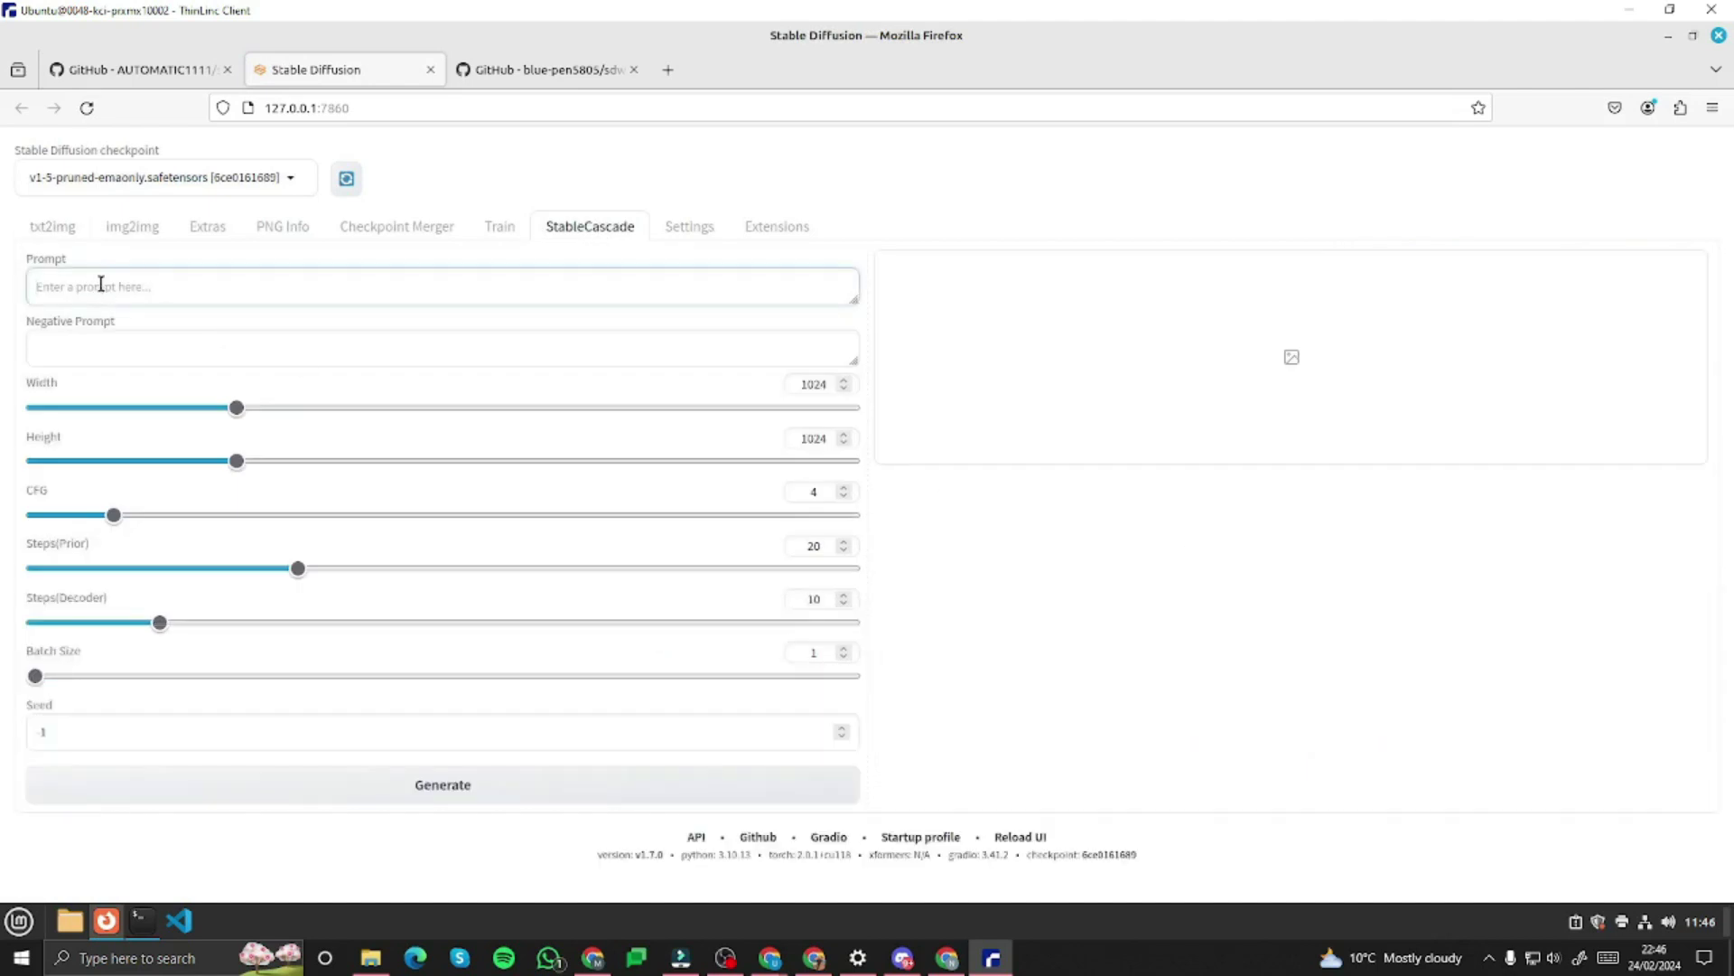
text(A boy with)
text(a cowboy hat)
click(409, 795)
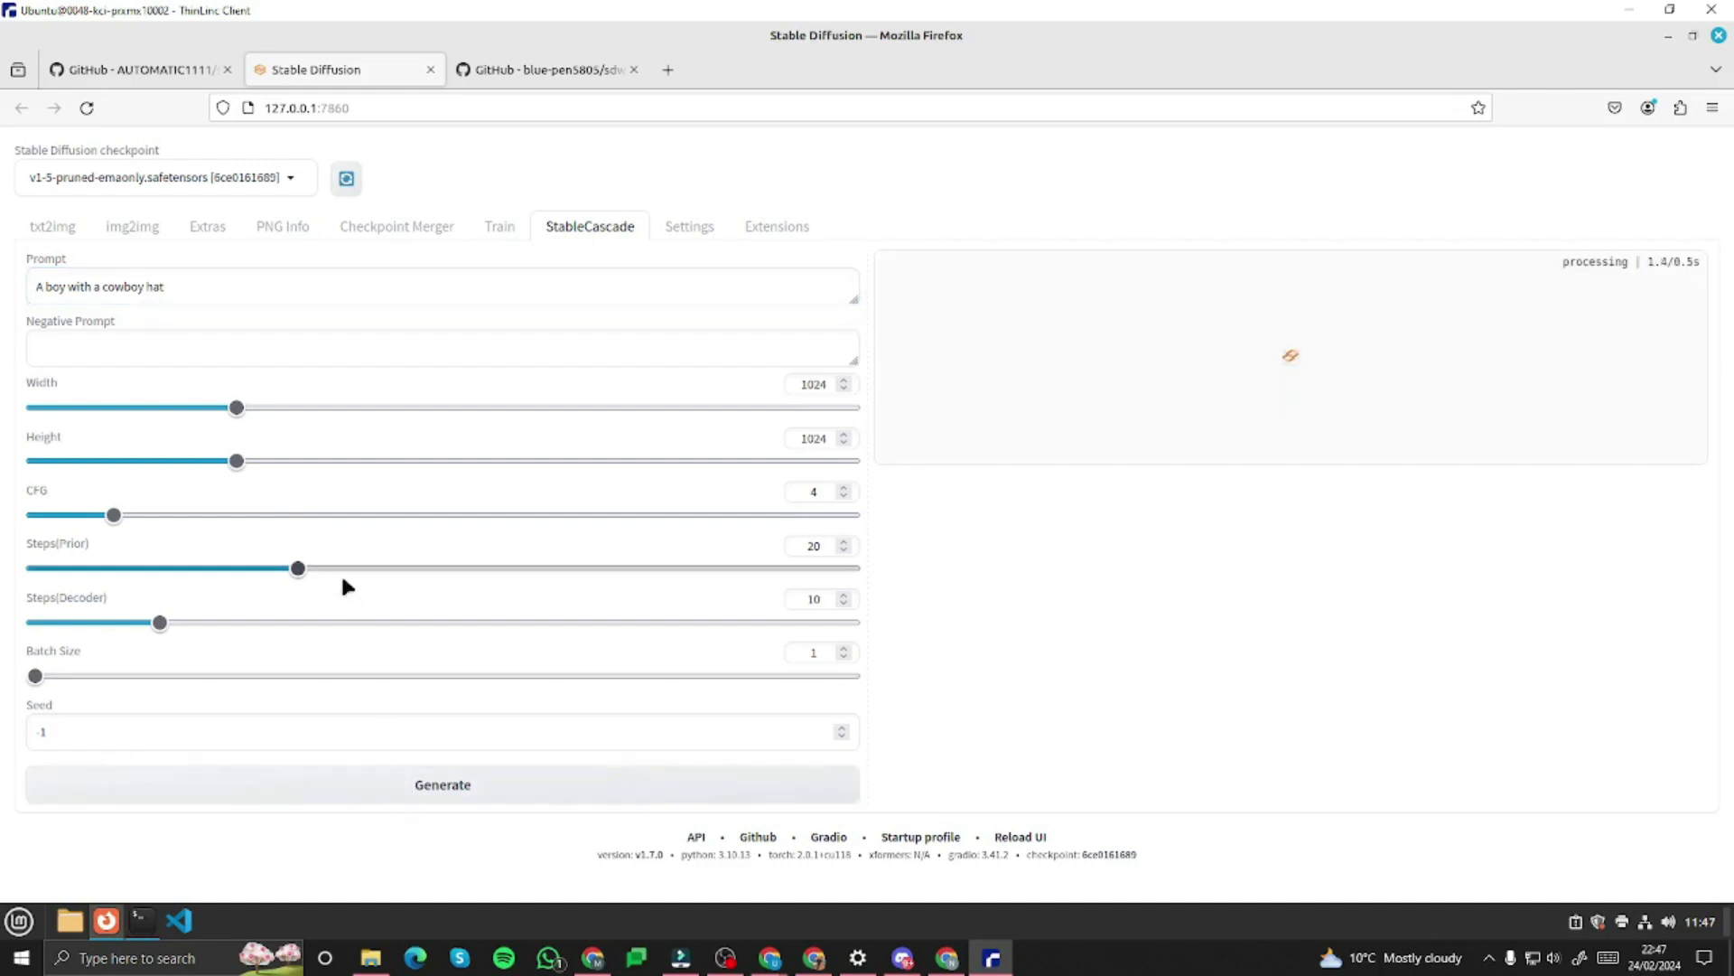
Bring up Terminal to watch the Stable Cascade model weights download.
click(142, 921)
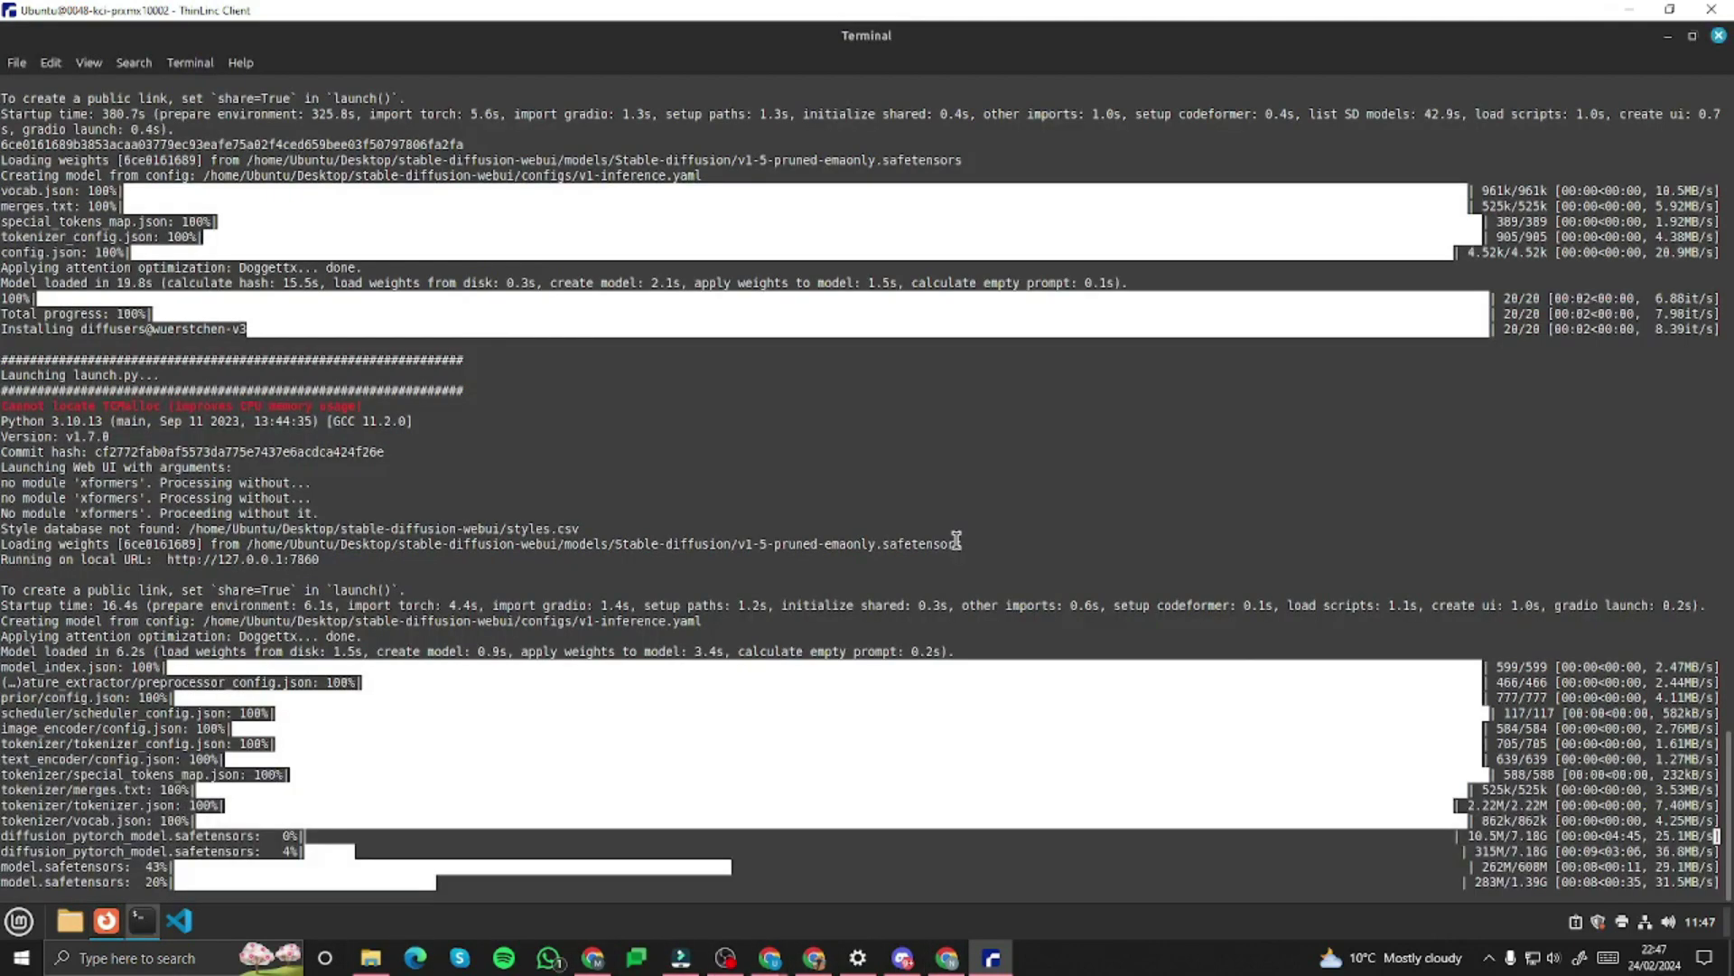